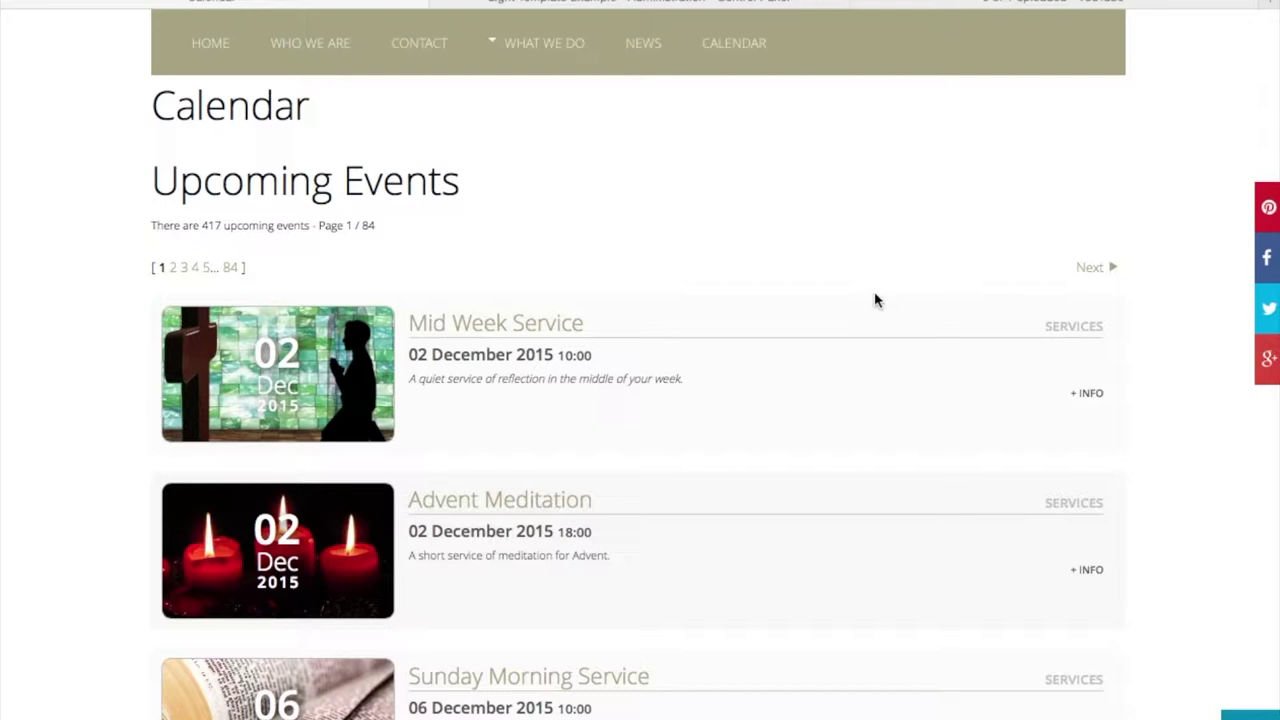
# Open the iCagenda events list in the site's Joomla administration
pyautogui.click(633, 3)
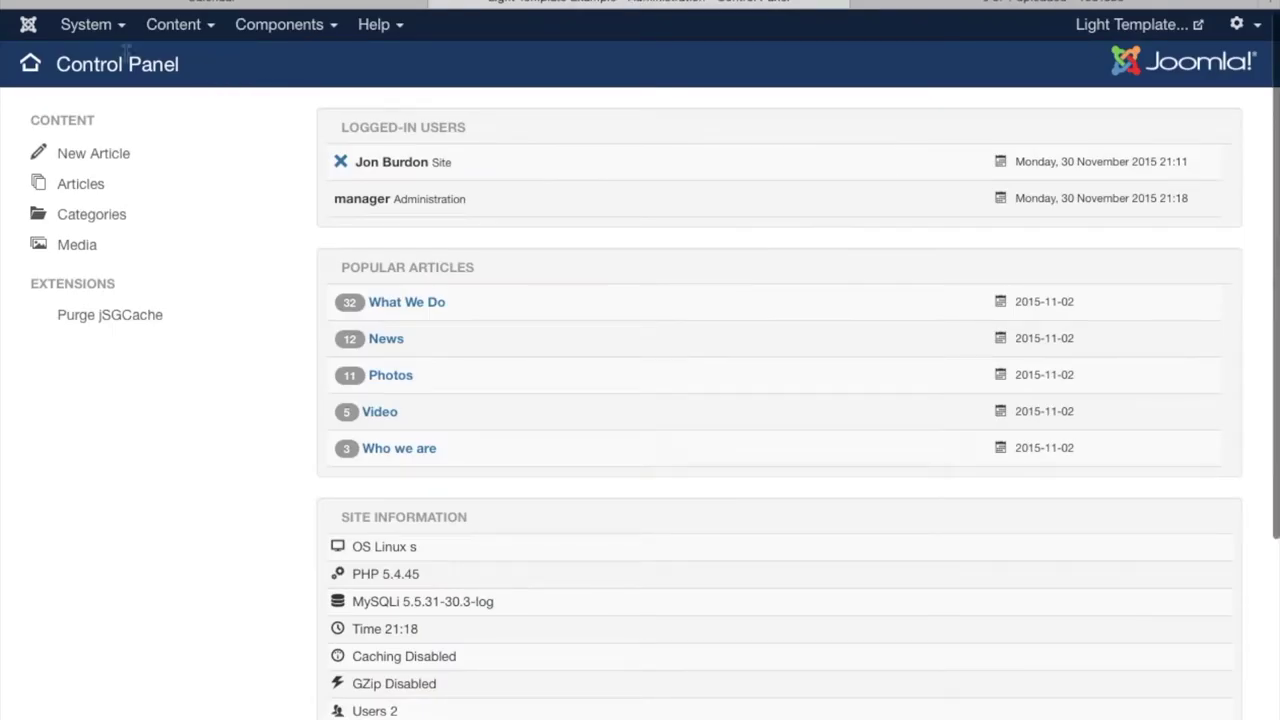
pyautogui.click(280, 24)
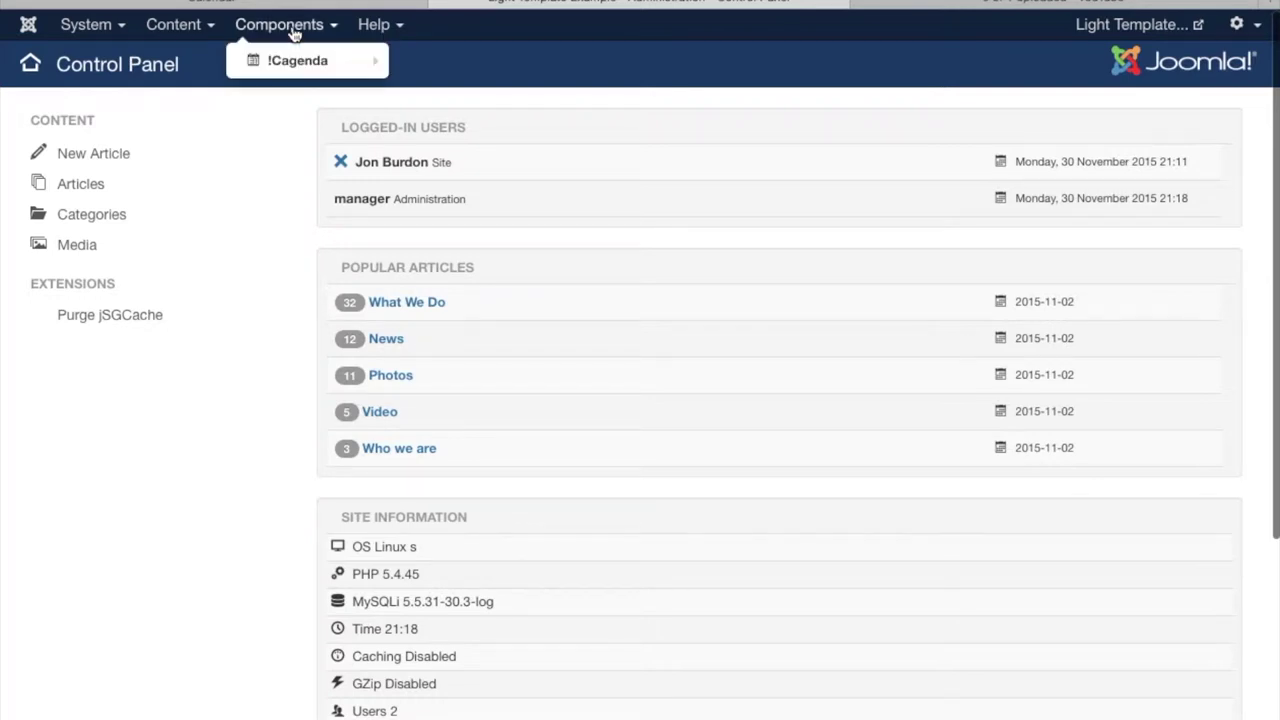
pyautogui.moveTo(298, 62)
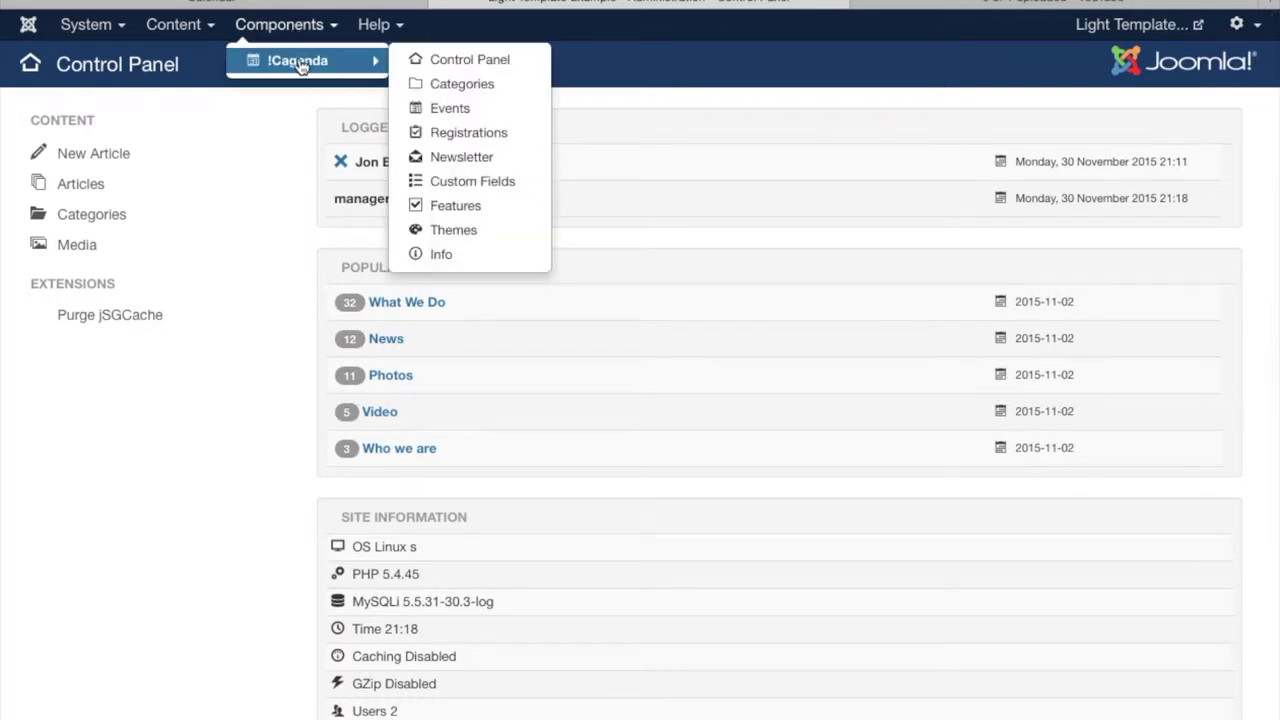
pyautogui.click(458, 108)
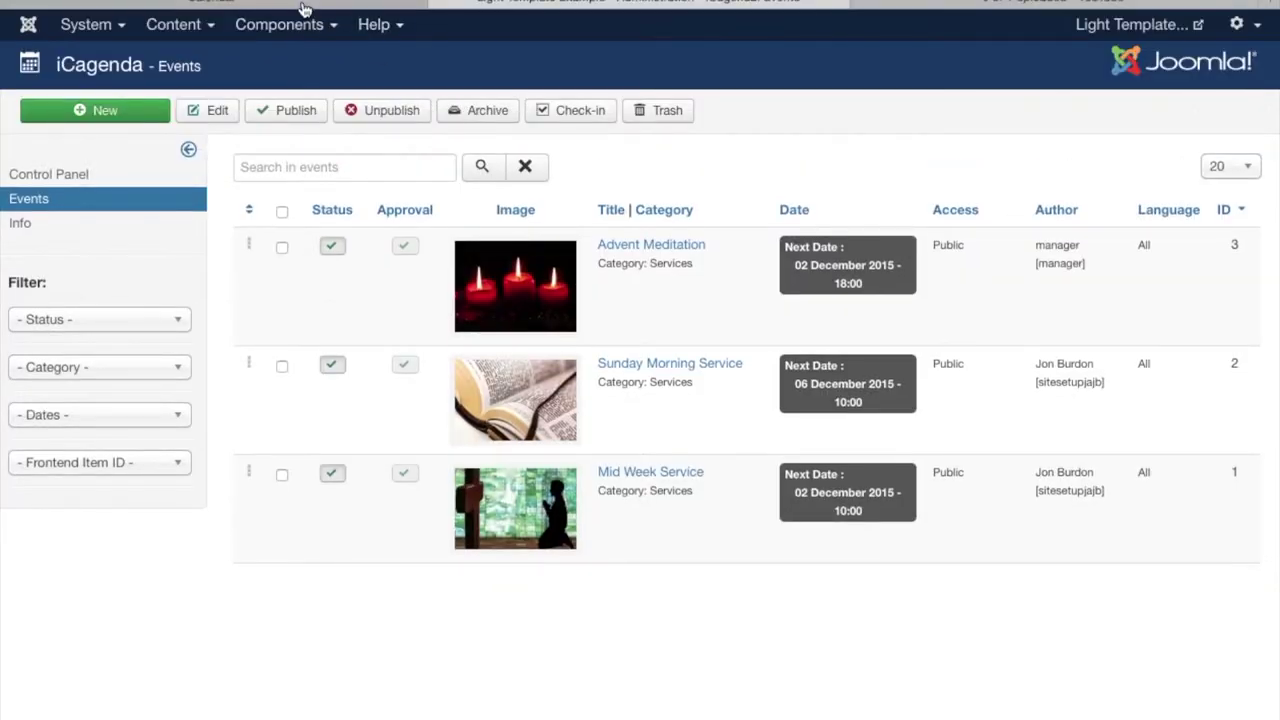
# View the upcoming events on the public Calendar page and return to the iCagenda events list
pyautogui.click(300, 2)
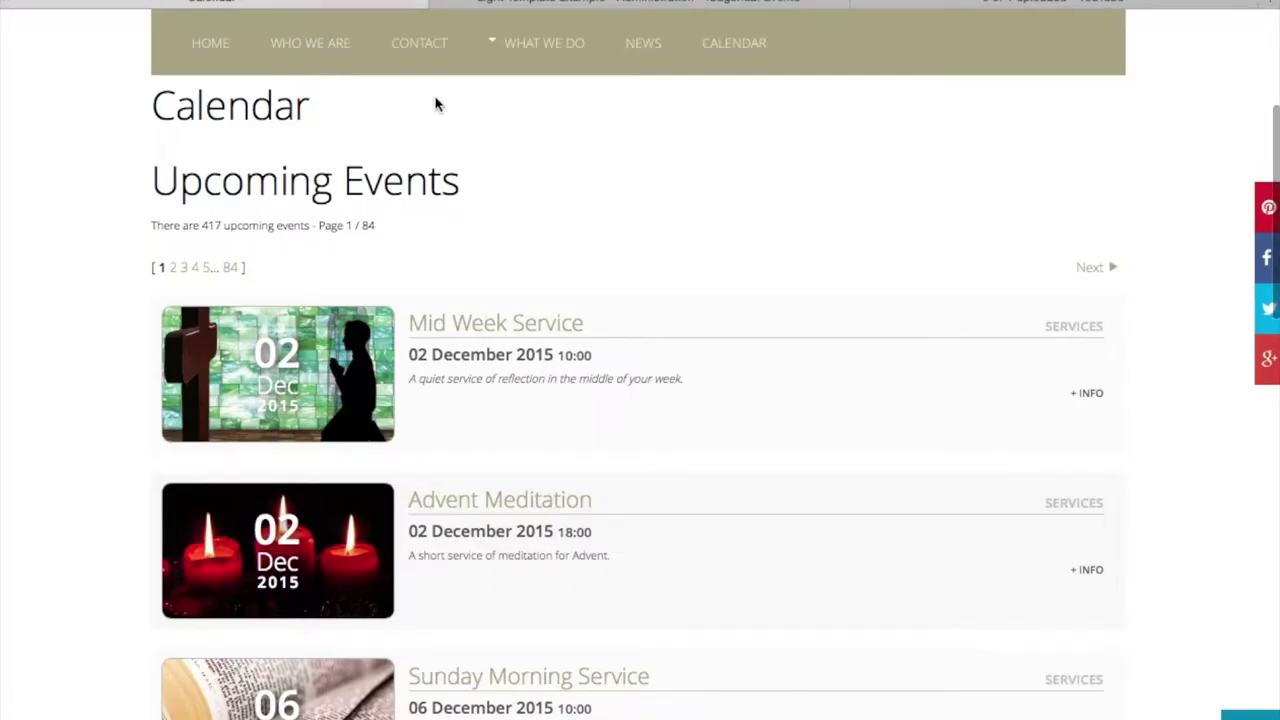
pyautogui.moveTo(553, 38)
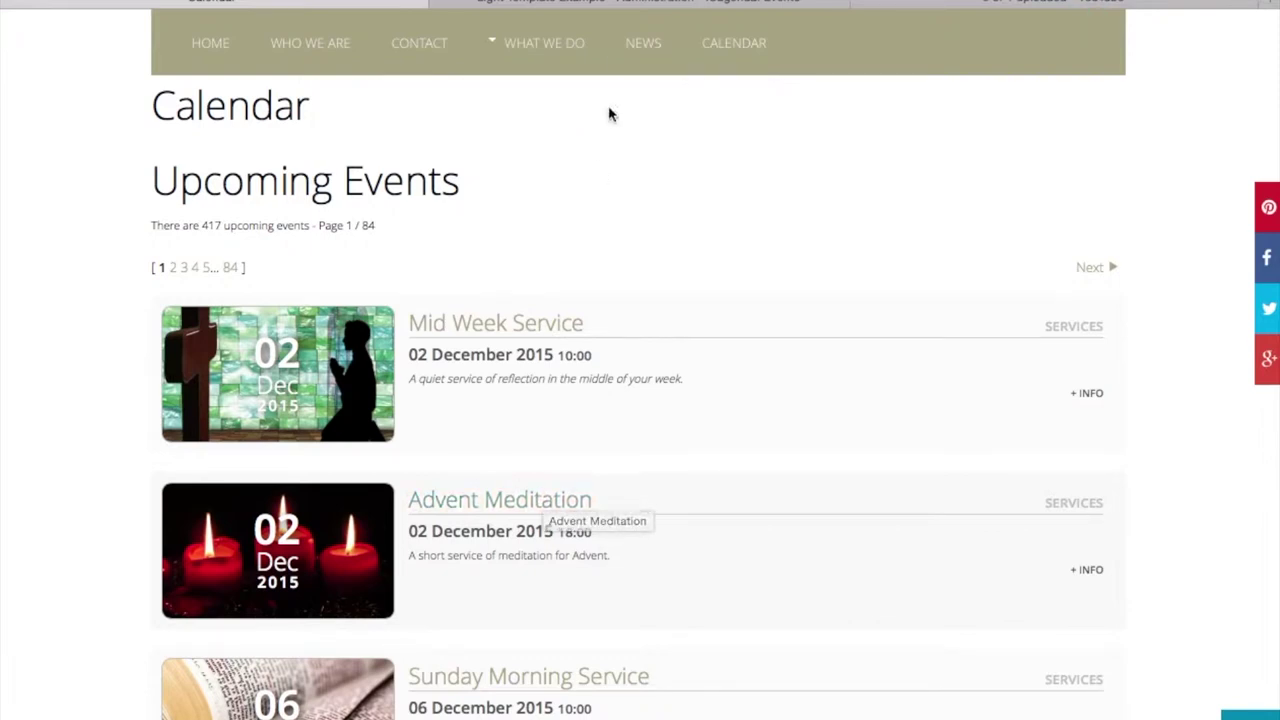
pyautogui.click(595, 6)
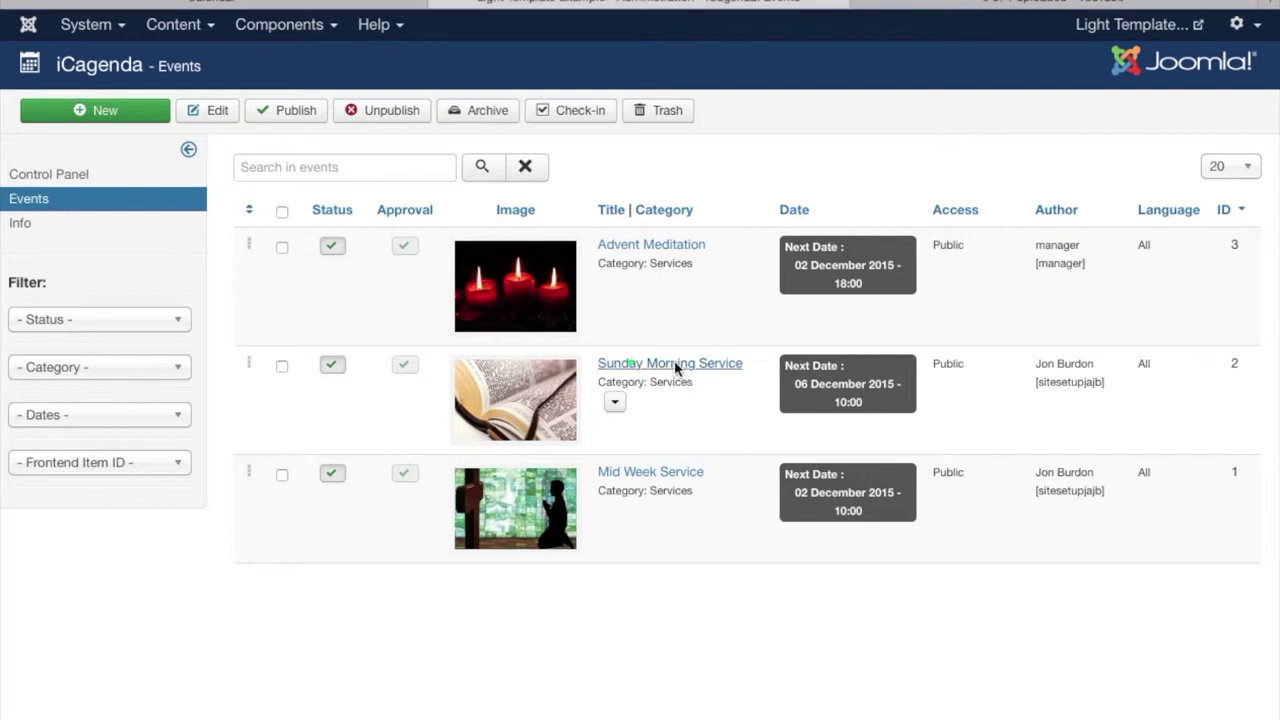
# Open the Sunday Morning Service event for editing and show its date settings
pyautogui.click(675, 365)
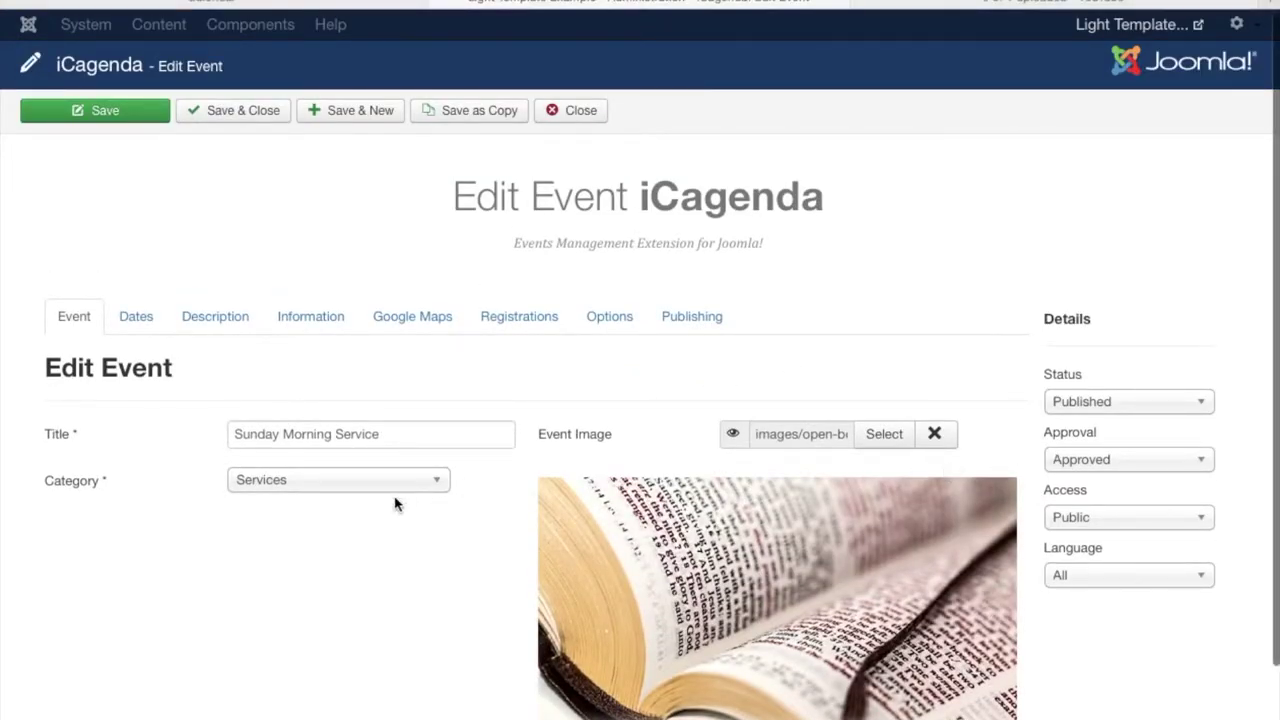
pyautogui.click(137, 328)
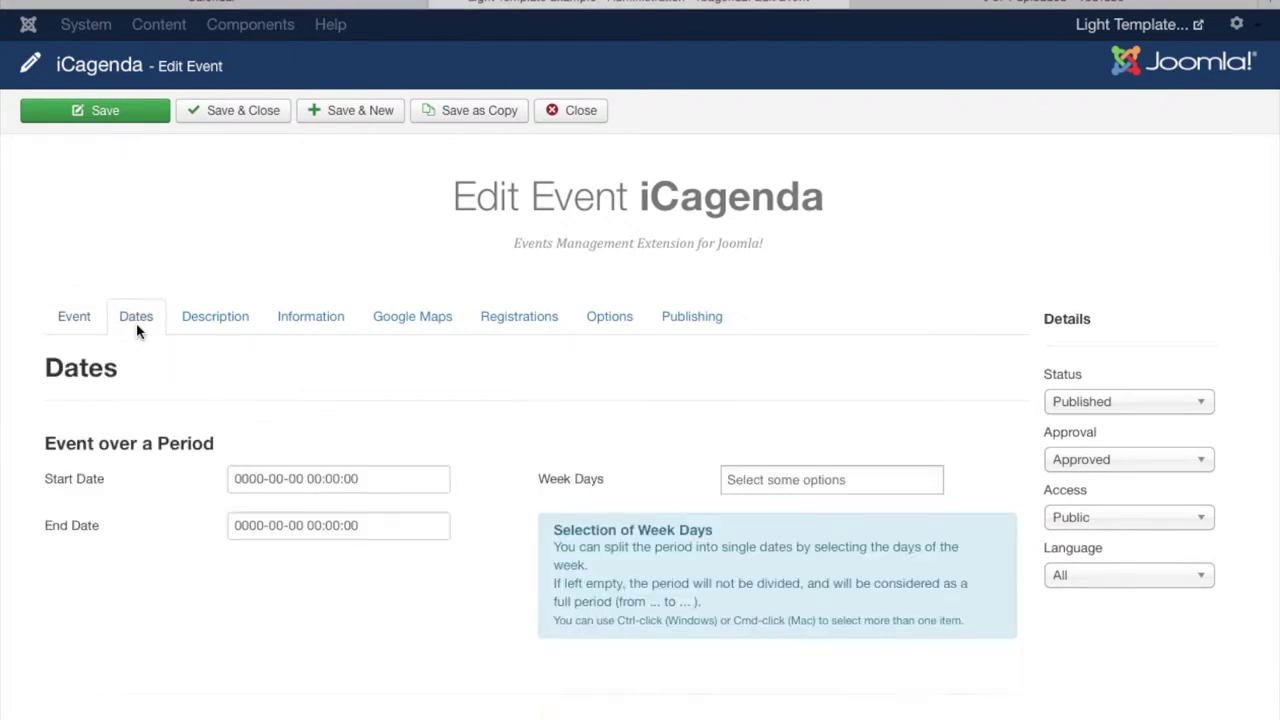
pyautogui.scroll(-5, 312, 218)
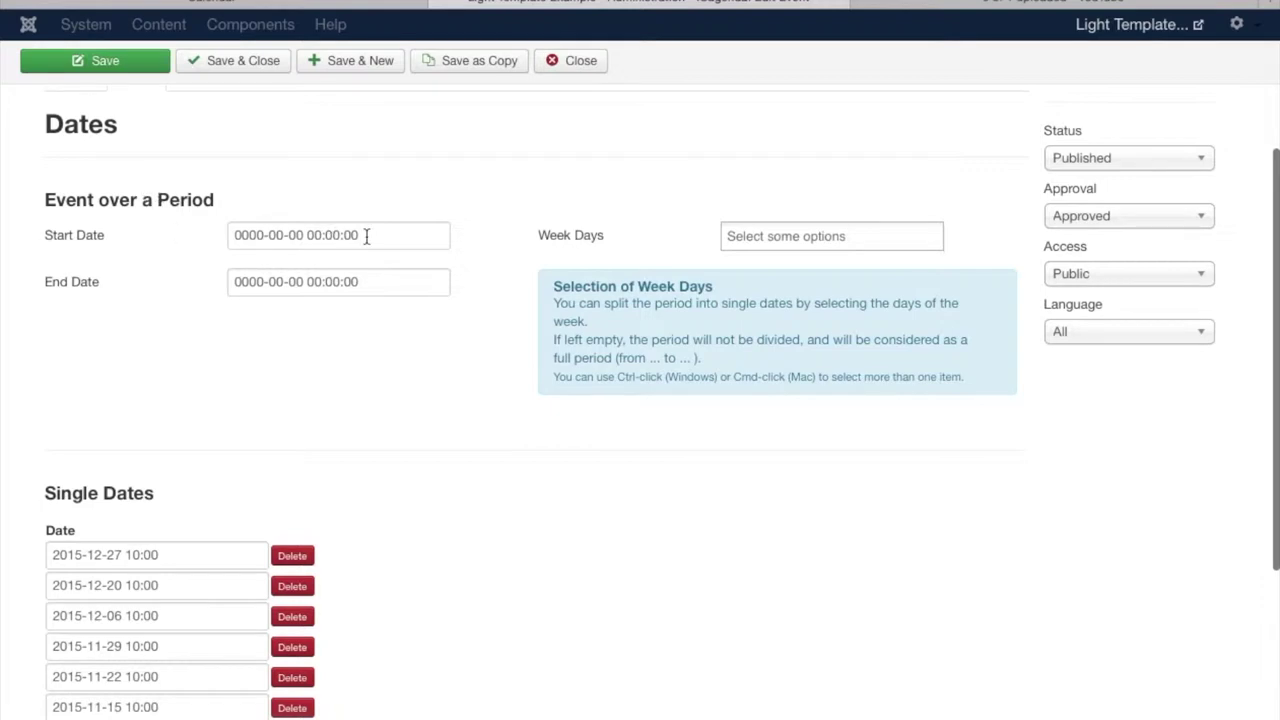
# Try Sunday as the week day for the event period and remove it again
pyautogui.click(766, 236)
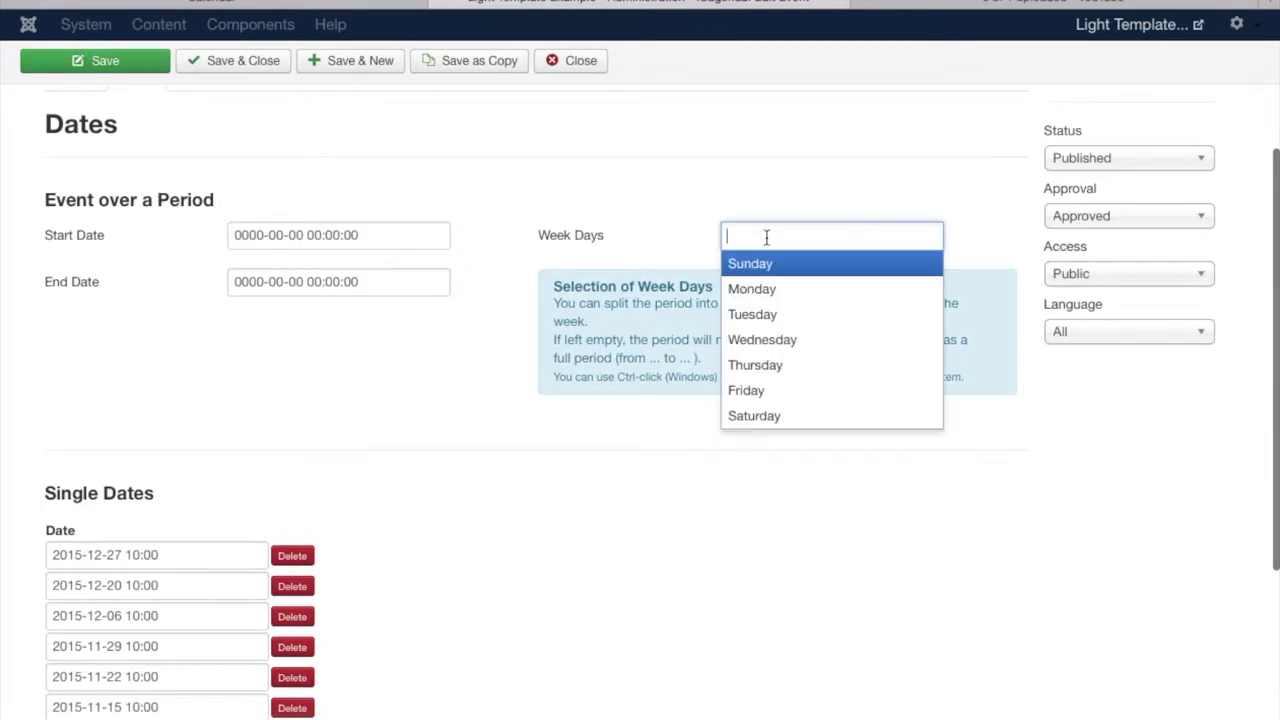
pyautogui.click(760, 264)
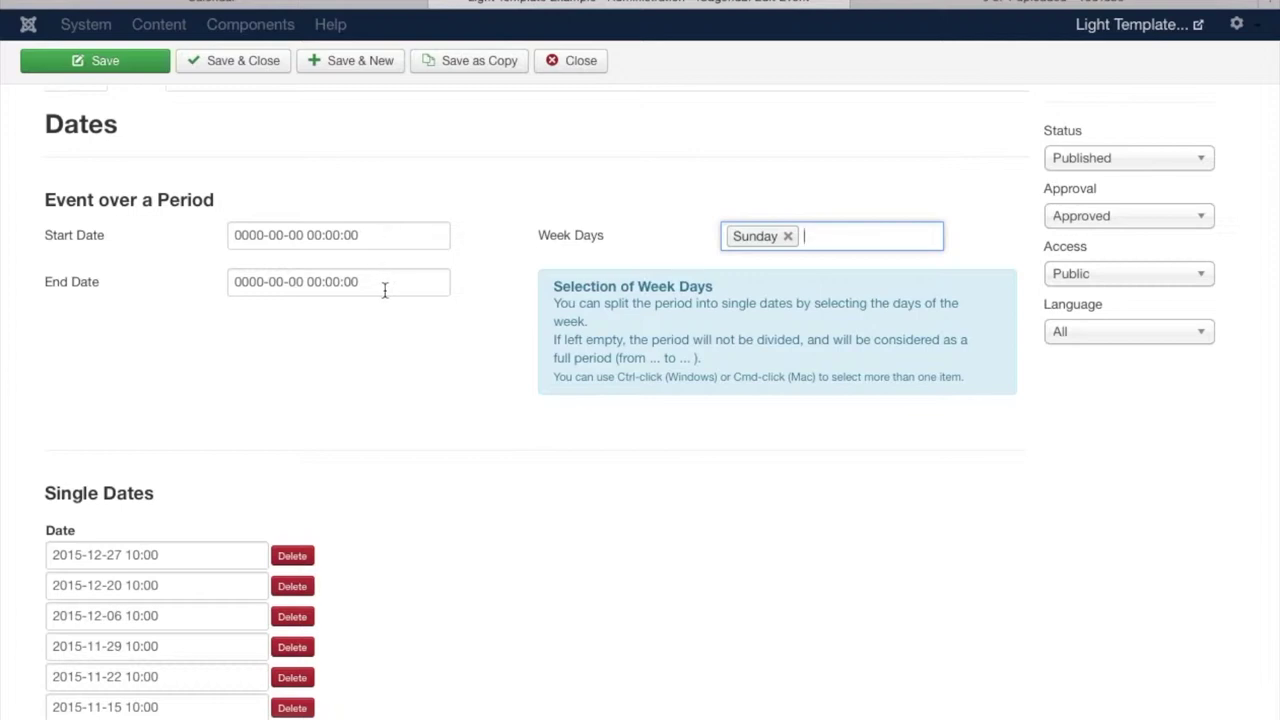
pyautogui.click(788, 237)
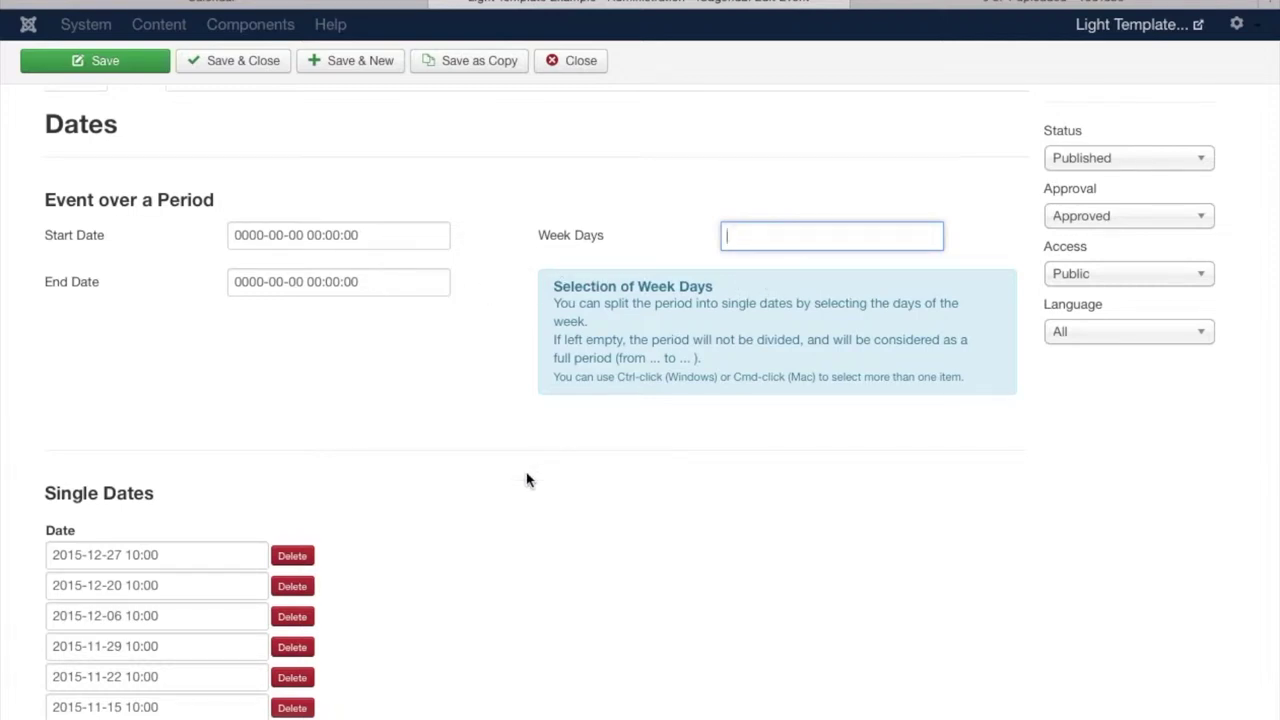
pyautogui.press('Down')
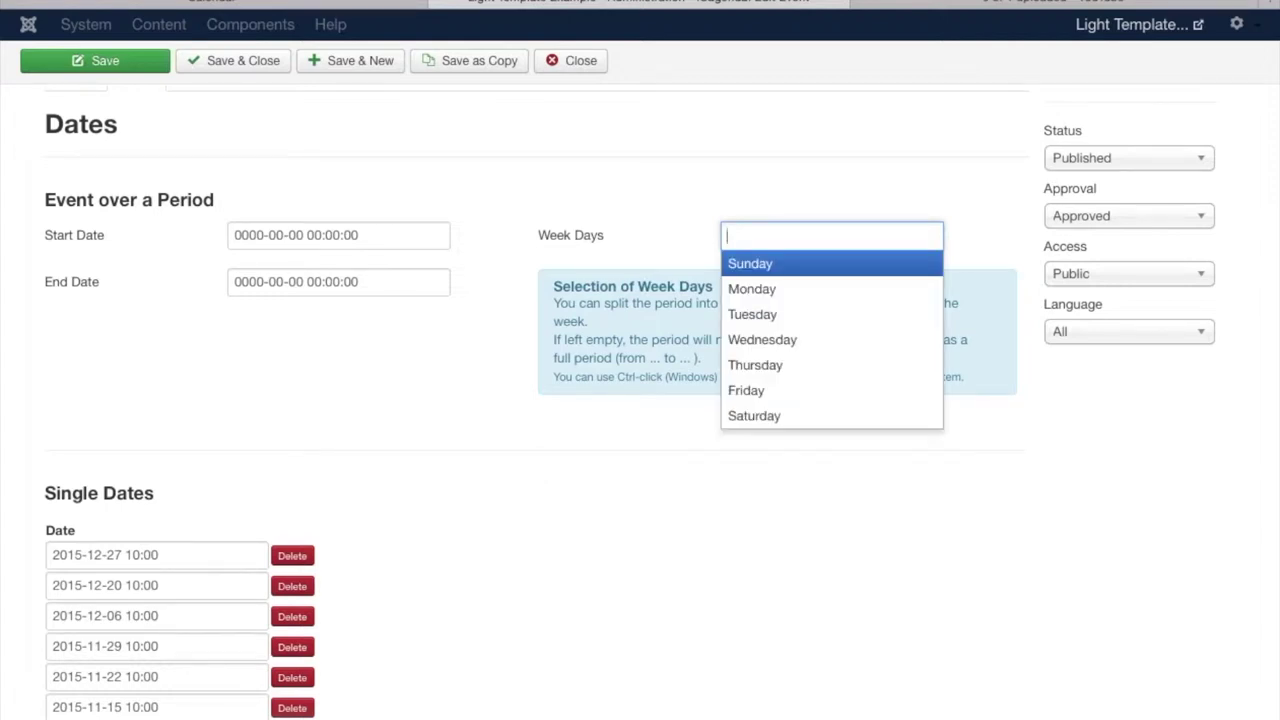
pyautogui.click(525, 538)
# Add a single date of 2016-01-03 at 10:00 to the Sunday Morning Service event
pyautogui.scroll(-5, 525, 538)
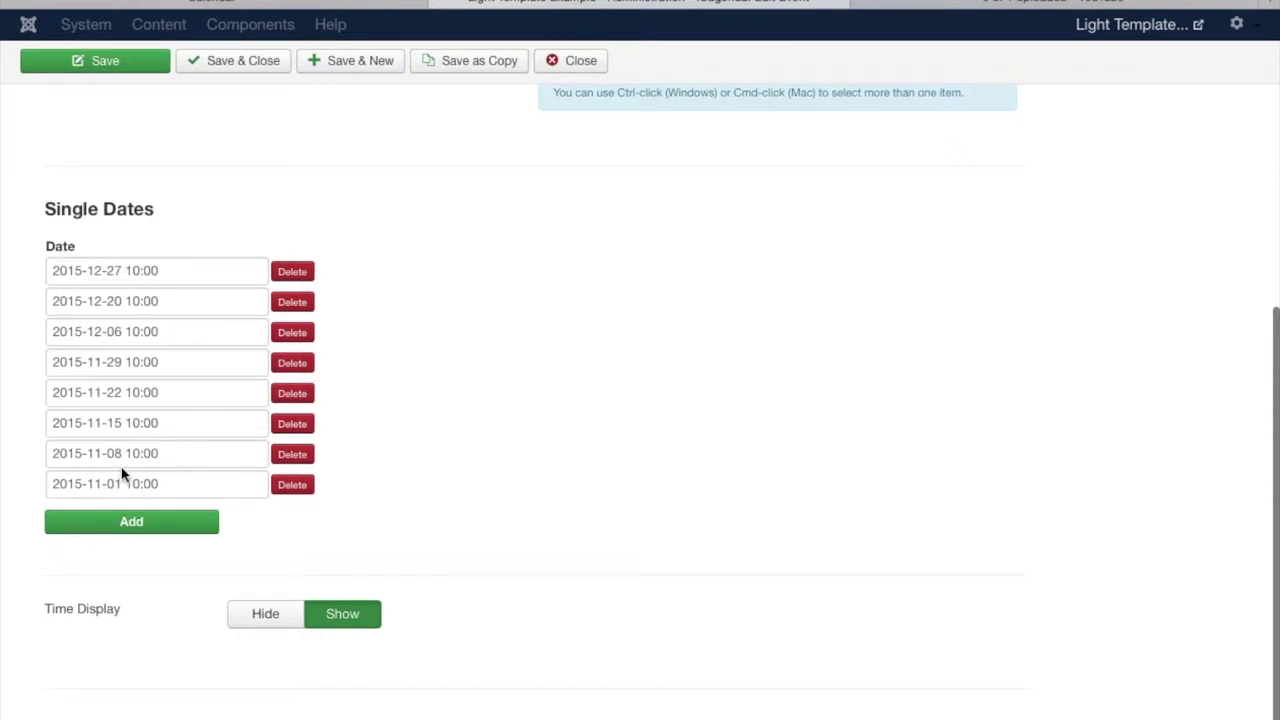
pyautogui.click(163, 525)
pyautogui.click(163, 518)
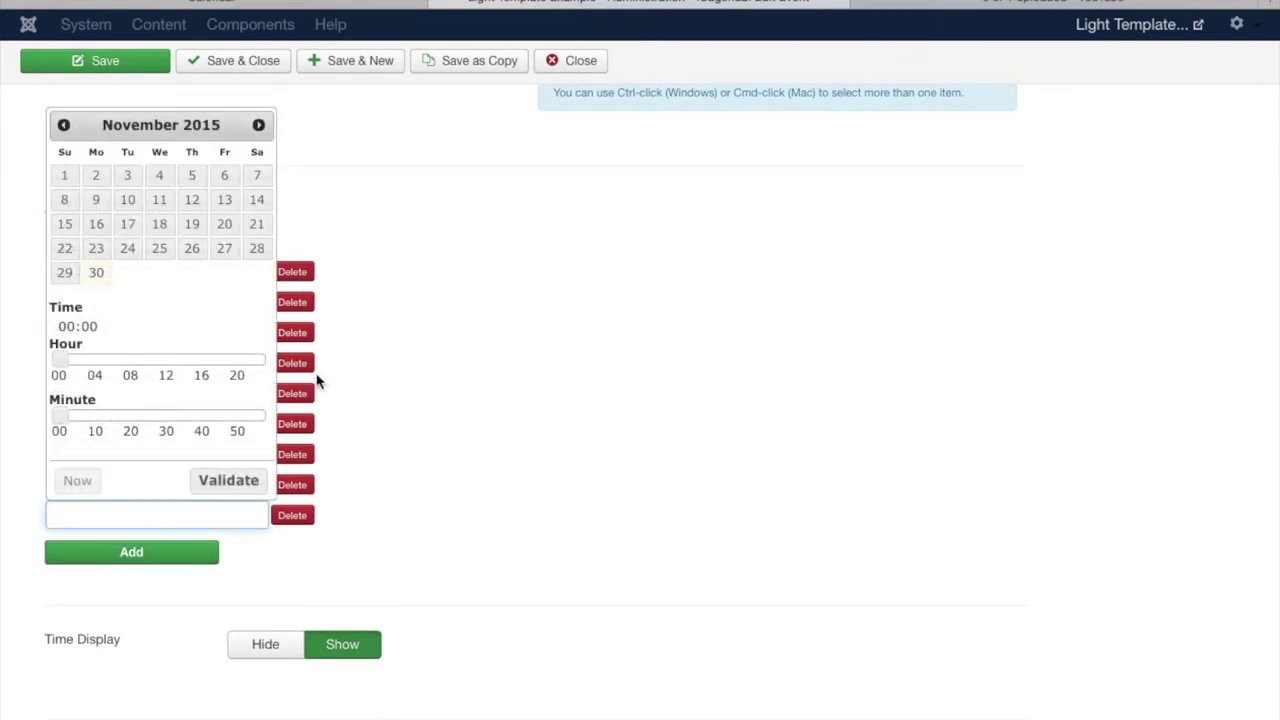
pyautogui.click(259, 126)
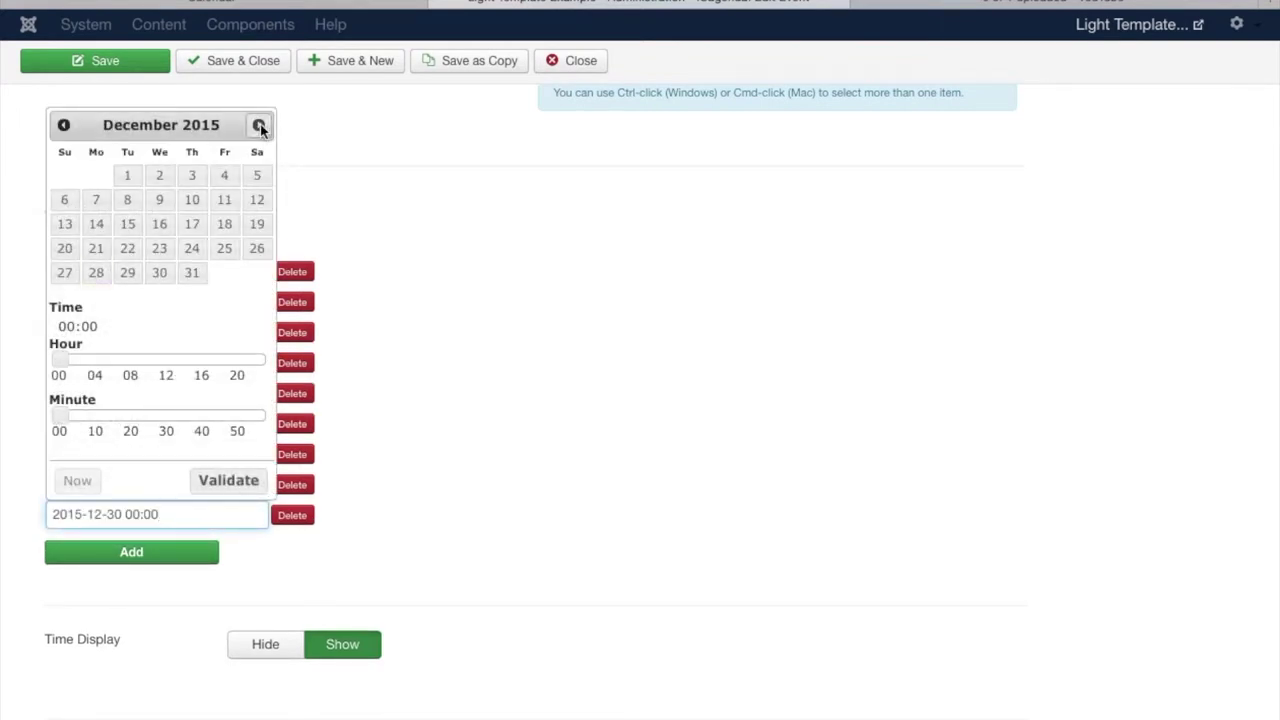
pyautogui.click(259, 126)
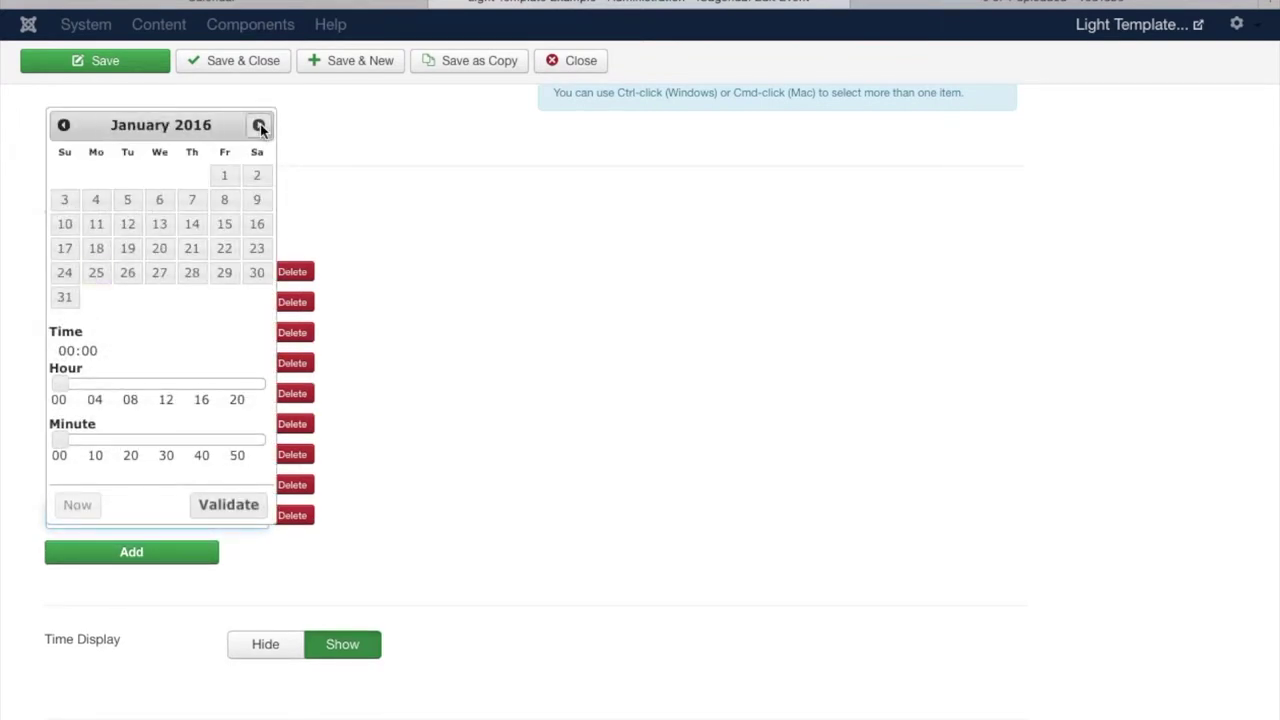
pyautogui.click(66, 201)
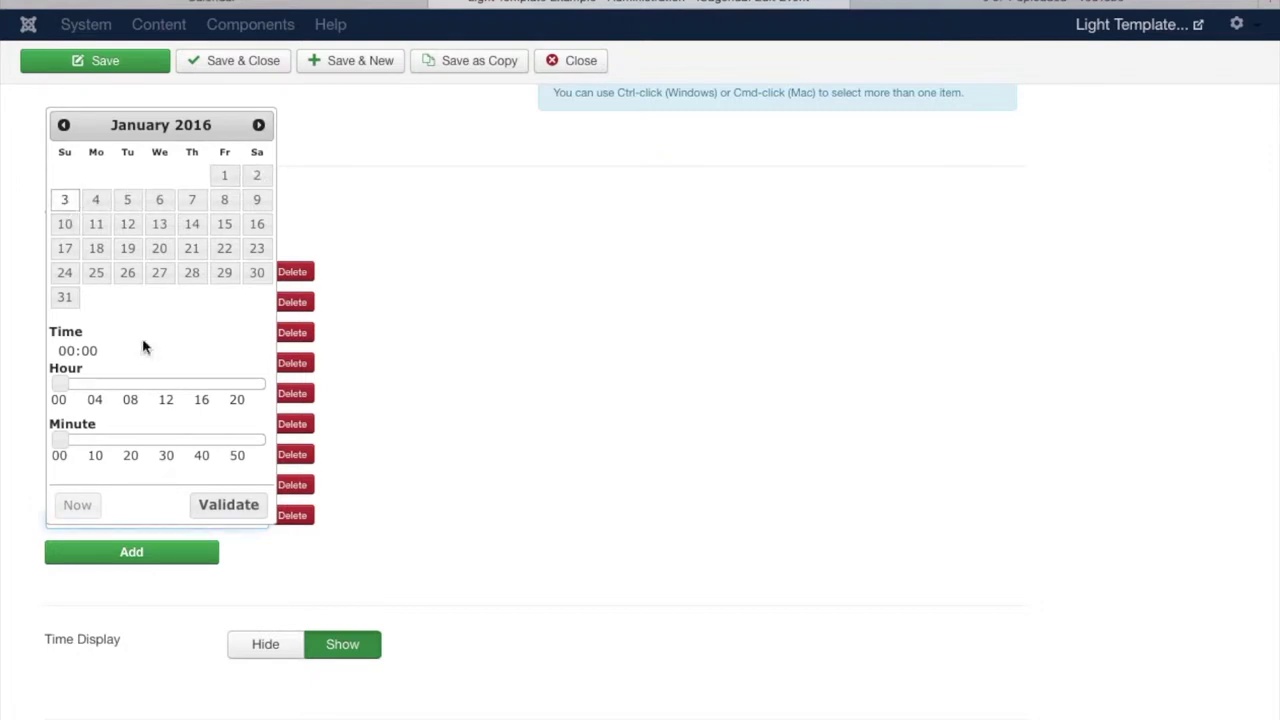
pyautogui.click(144, 383)
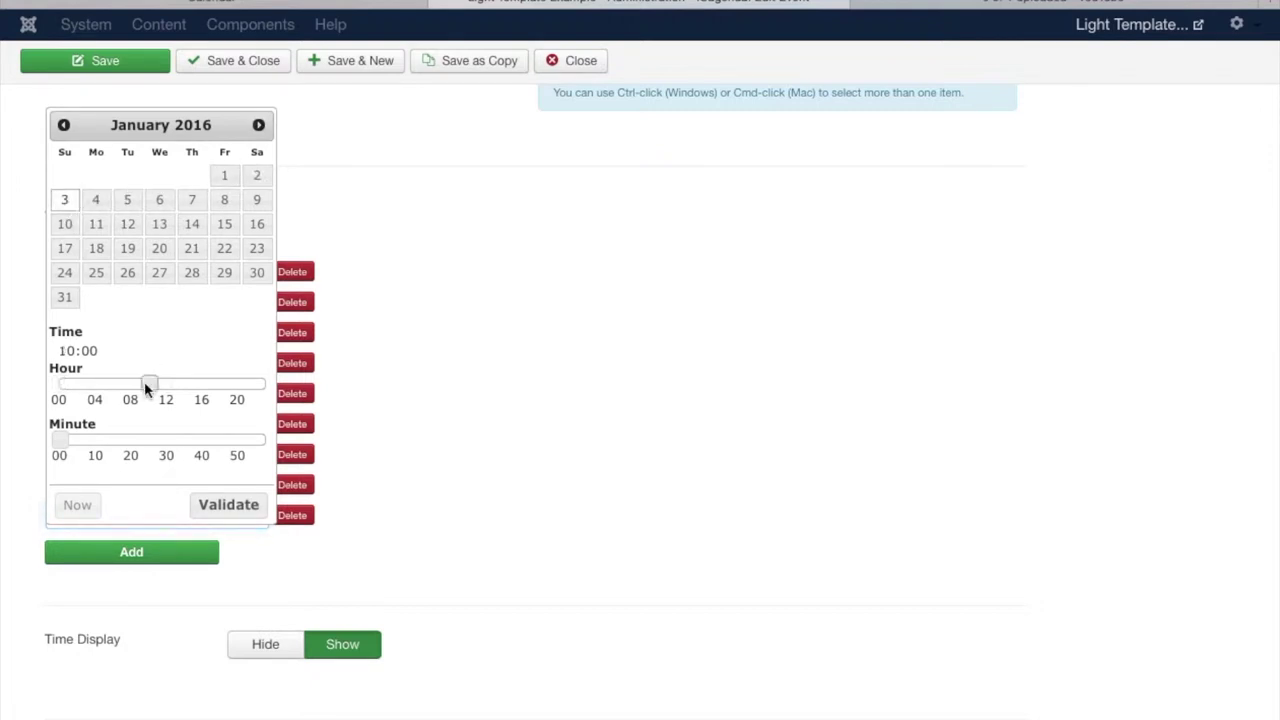
pyautogui.click(229, 506)
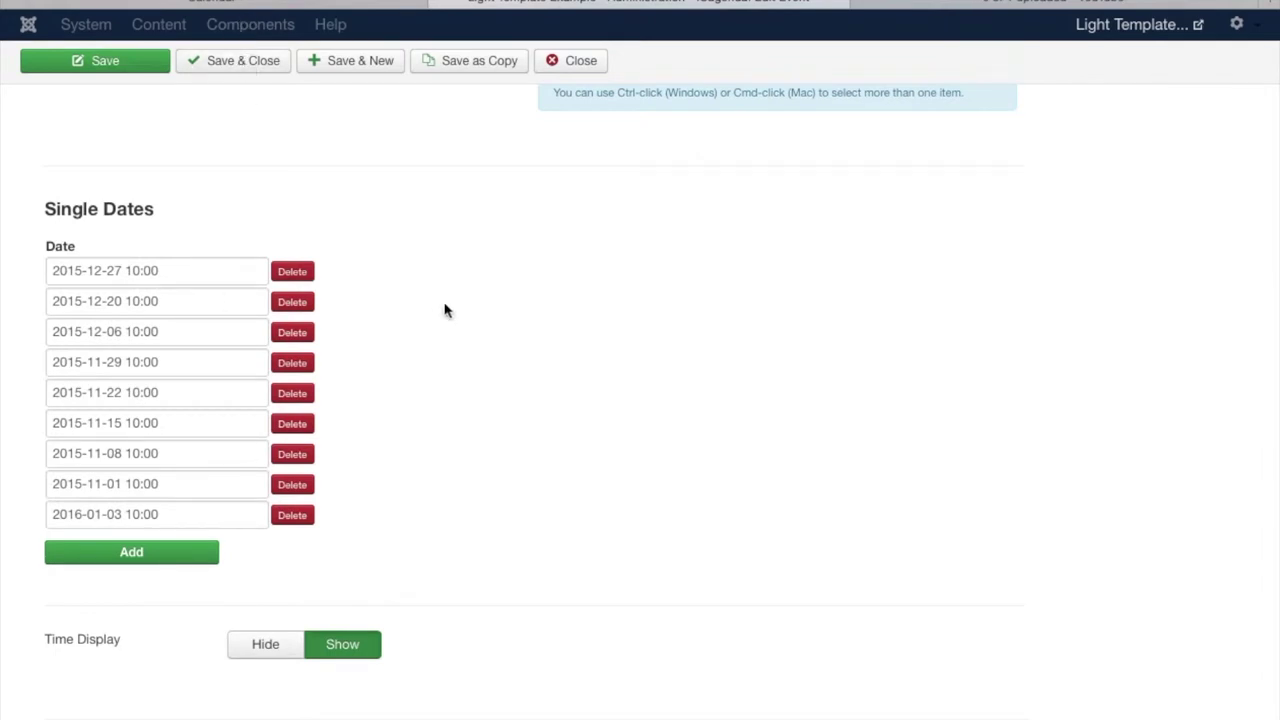
# Examine the event's short description and the full event description editor
pyautogui.scroll(6, 472, 356)
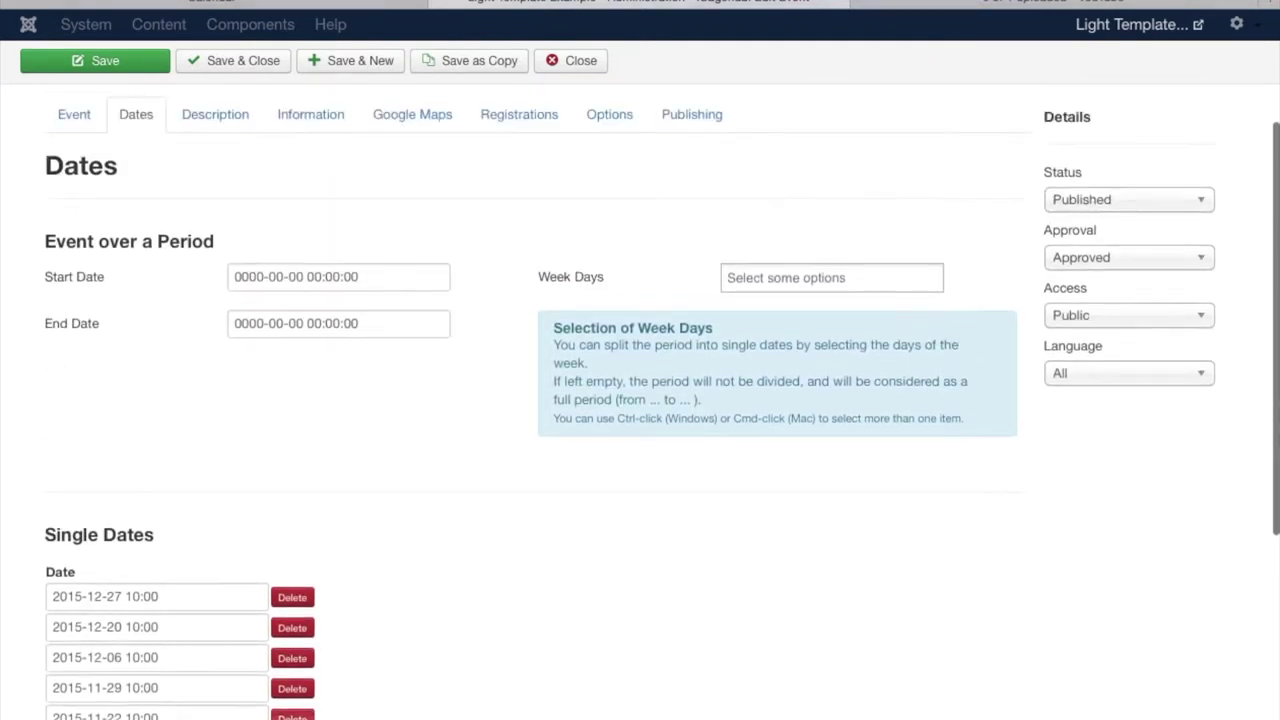
pyautogui.click(226, 322)
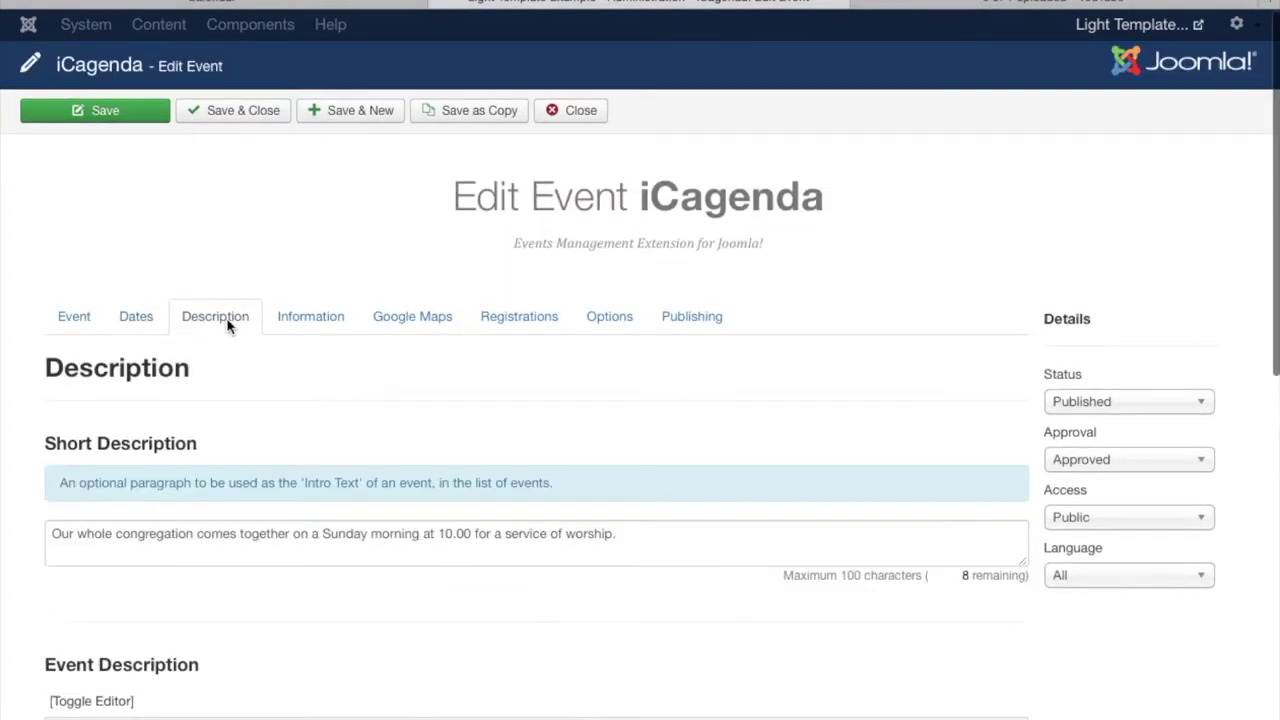
pyautogui.scroll(-3, 227, 325)
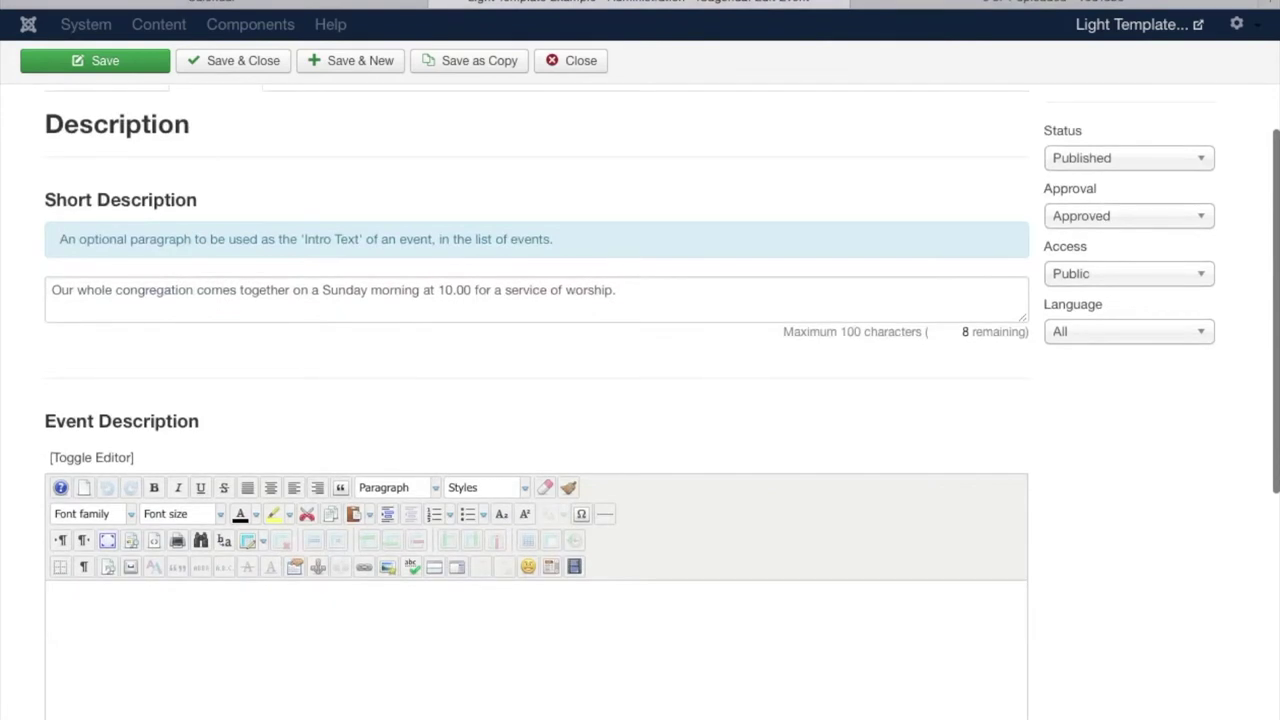
pyautogui.scroll(3, 640, 400)
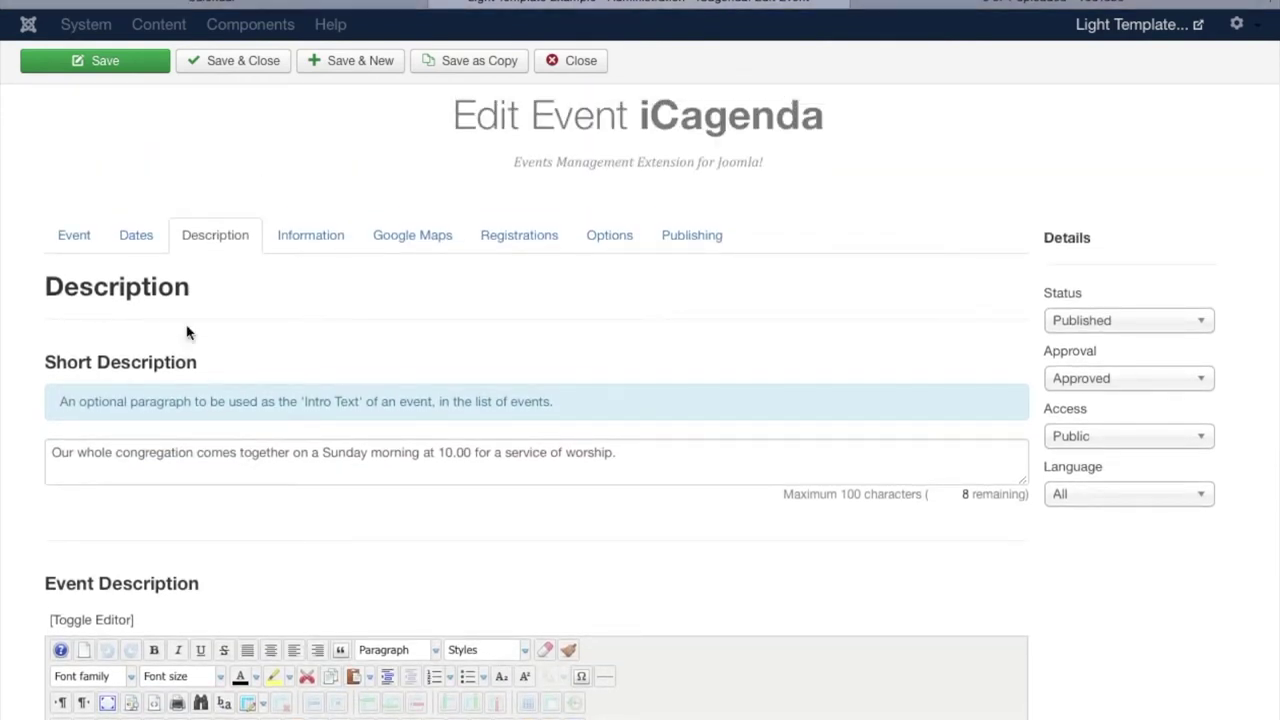
# Recheck the event's single dates, and save and close the Sunday Morning Service event
pyautogui.click(140, 236)
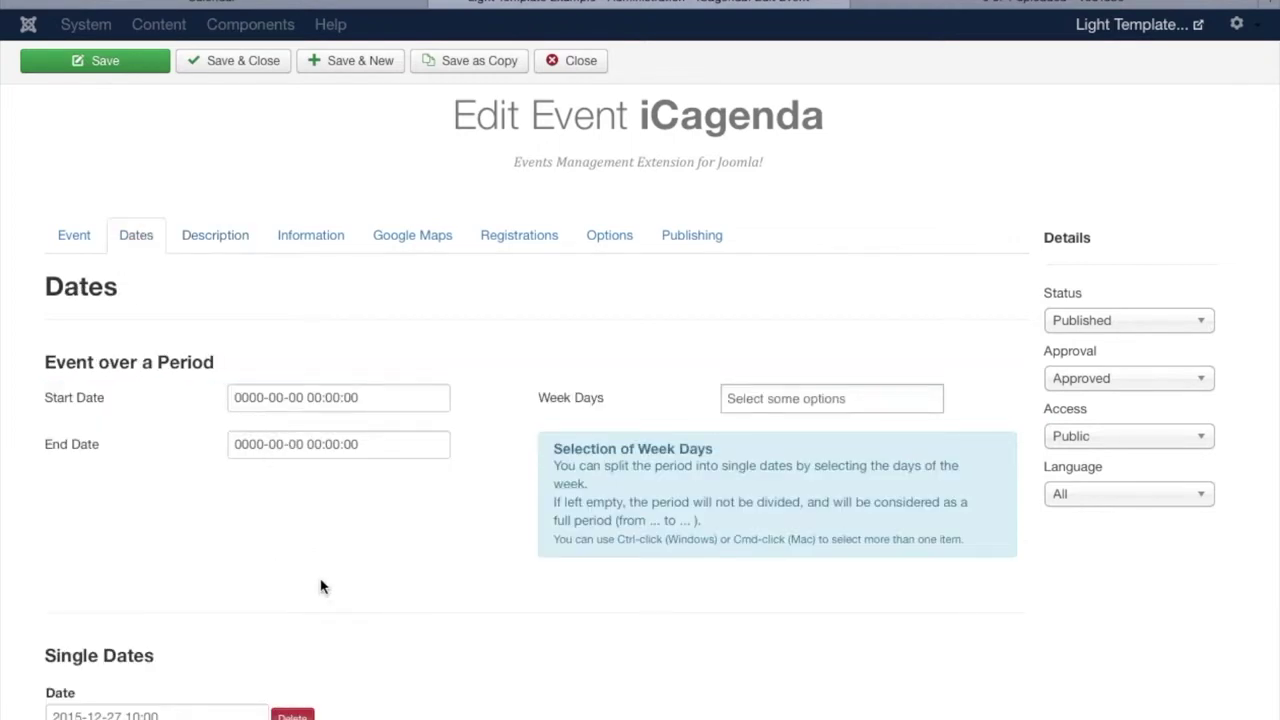
pyautogui.scroll(-5, 320, 587)
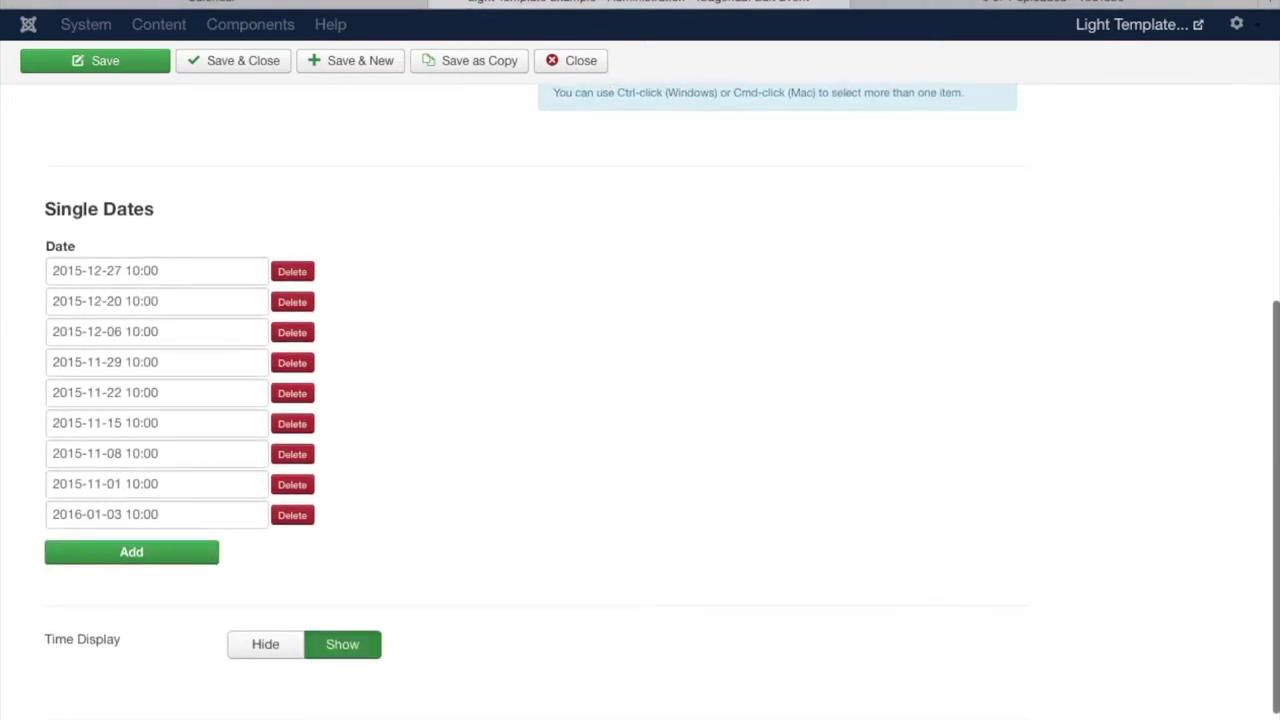
pyautogui.scroll(5, 640, 400)
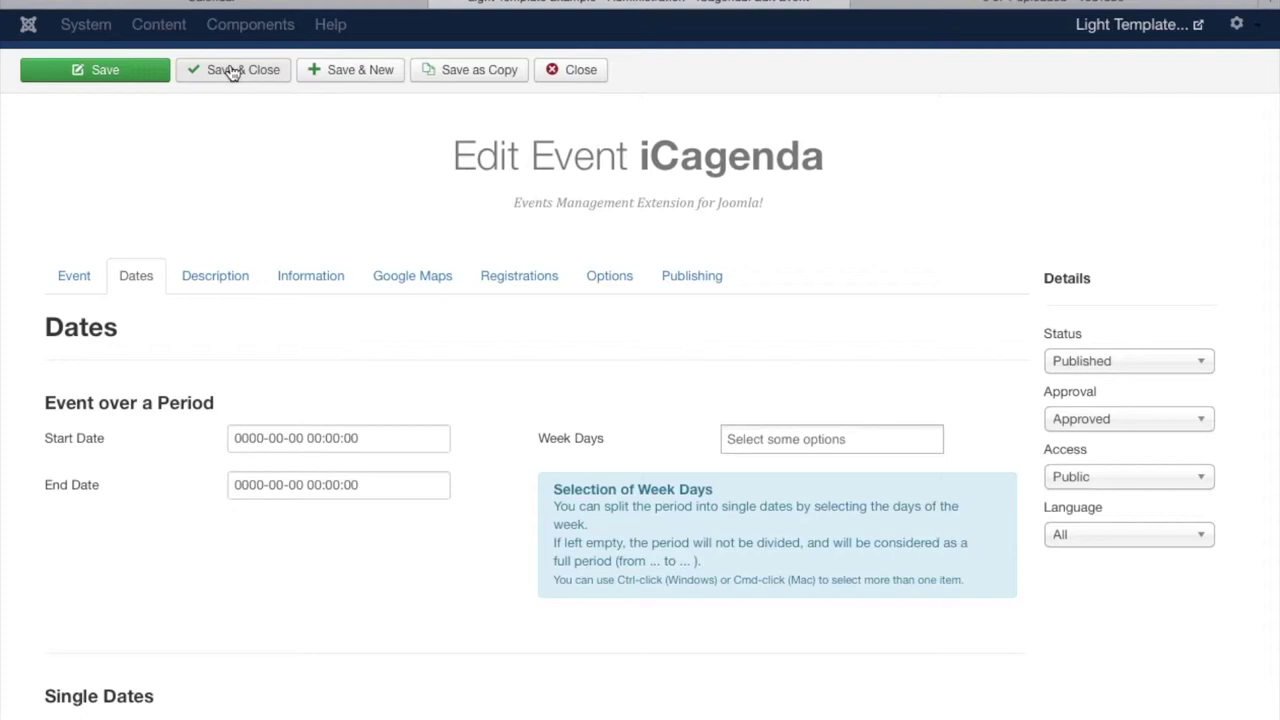
pyautogui.click(231, 74)
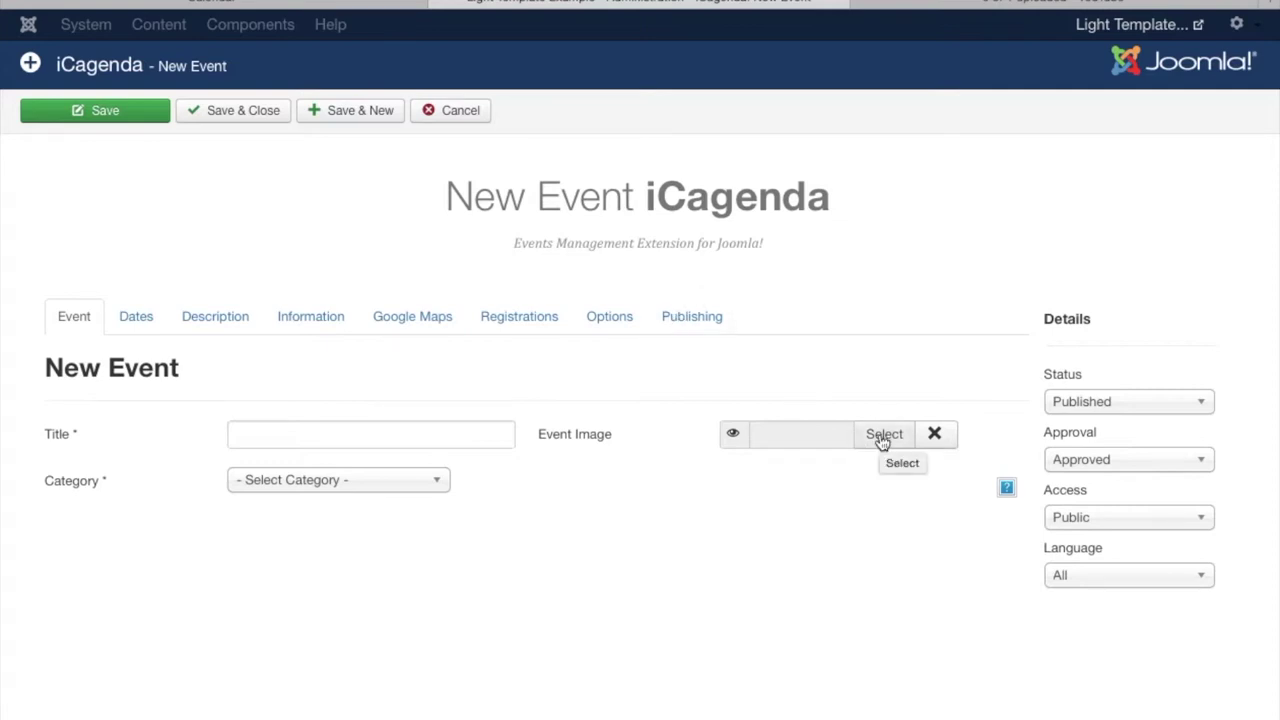
# Insert the candle picture whose name starts with "background" from the churchpics folder as the new event's image
pyautogui.click(881, 437)
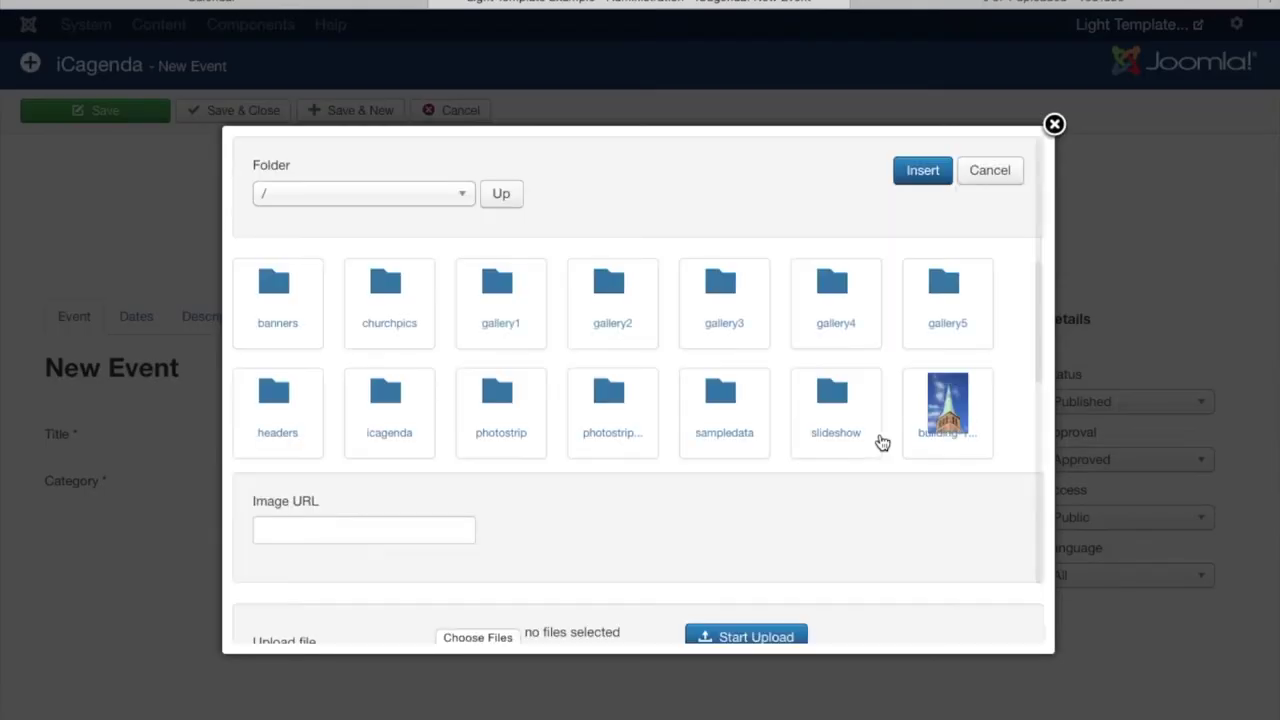
pyautogui.click(373, 293)
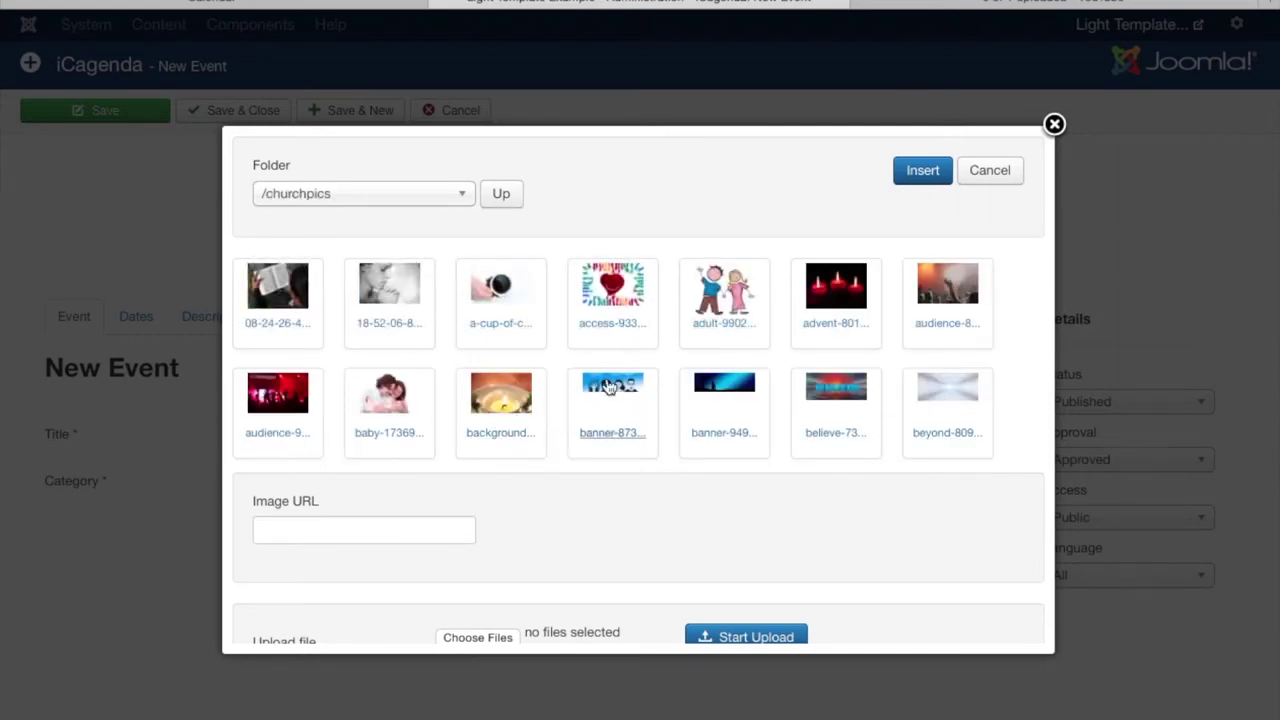
pyautogui.scroll(-3, 607, 387)
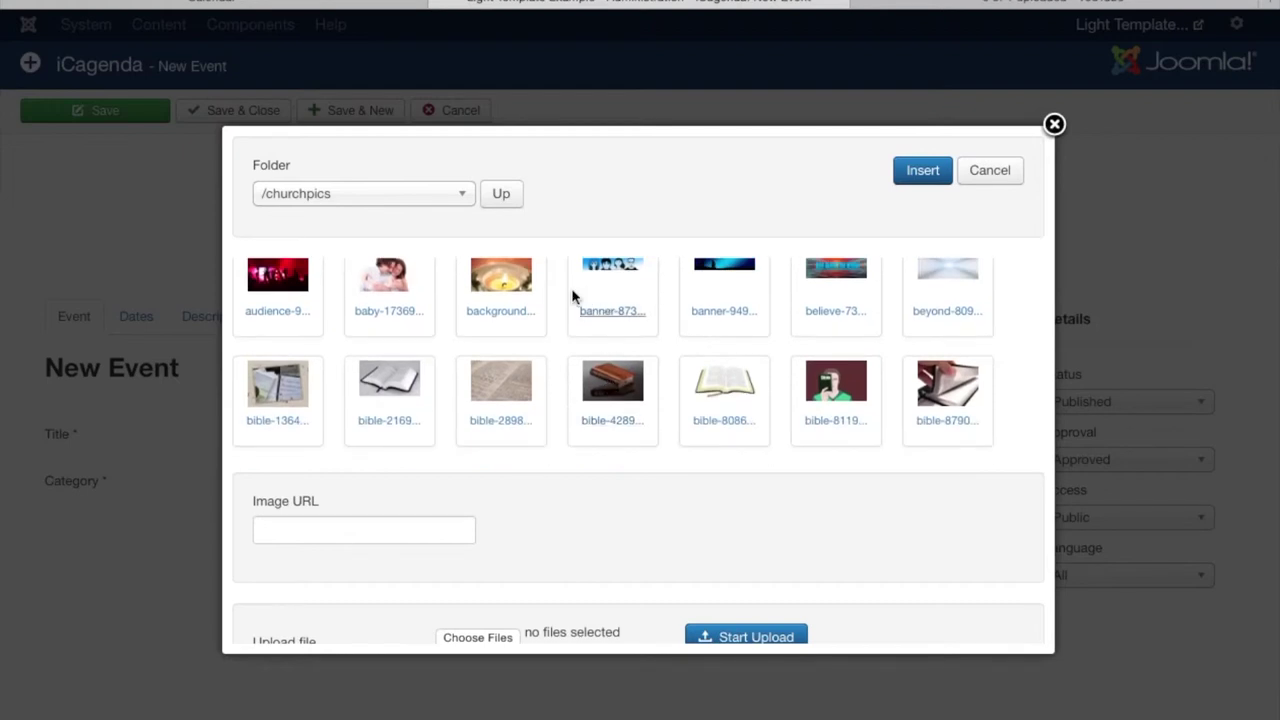
pyautogui.click(507, 278)
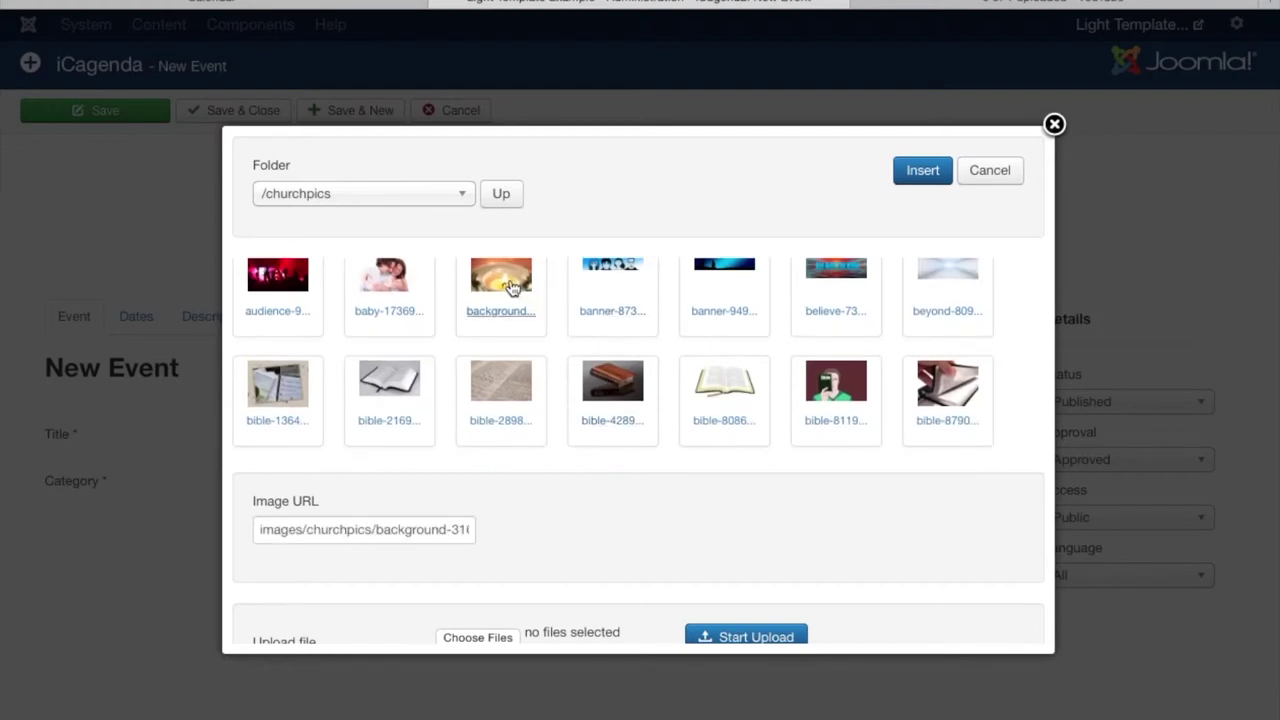
pyautogui.click(920, 172)
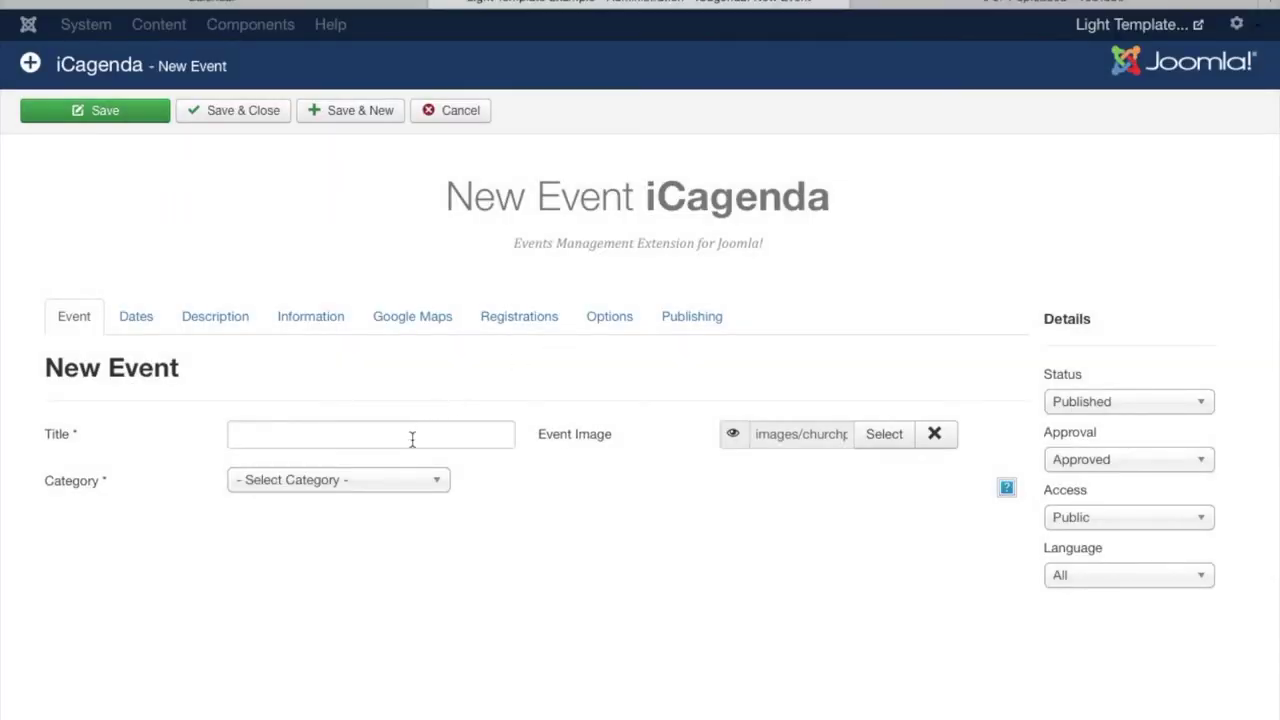
# Title the new event "Advent Carol Service"
pyautogui.click(412, 440)
pyautogui.write('Adven')
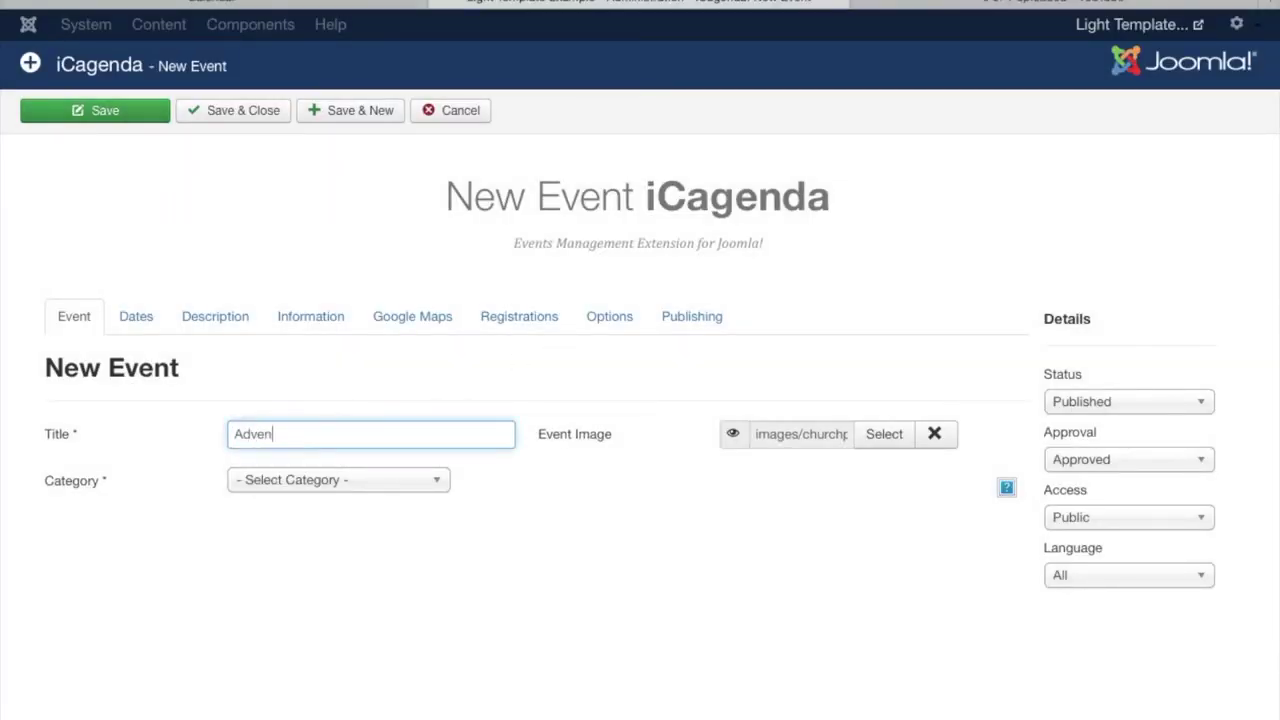
pyautogui.write('t Carol Service')
# Enter "A short service of carols and candles." as the event's short description
pyautogui.click(212, 318)
pyautogui.click(246, 553)
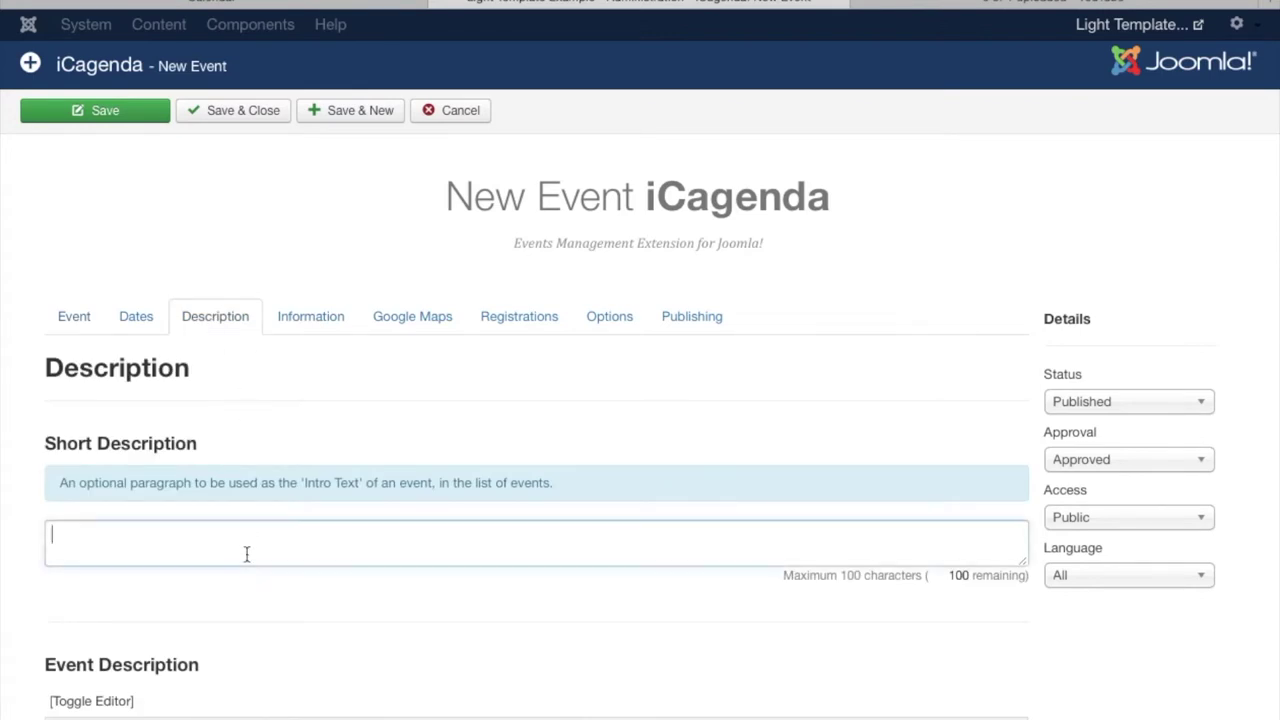
pyautogui.write('A short')
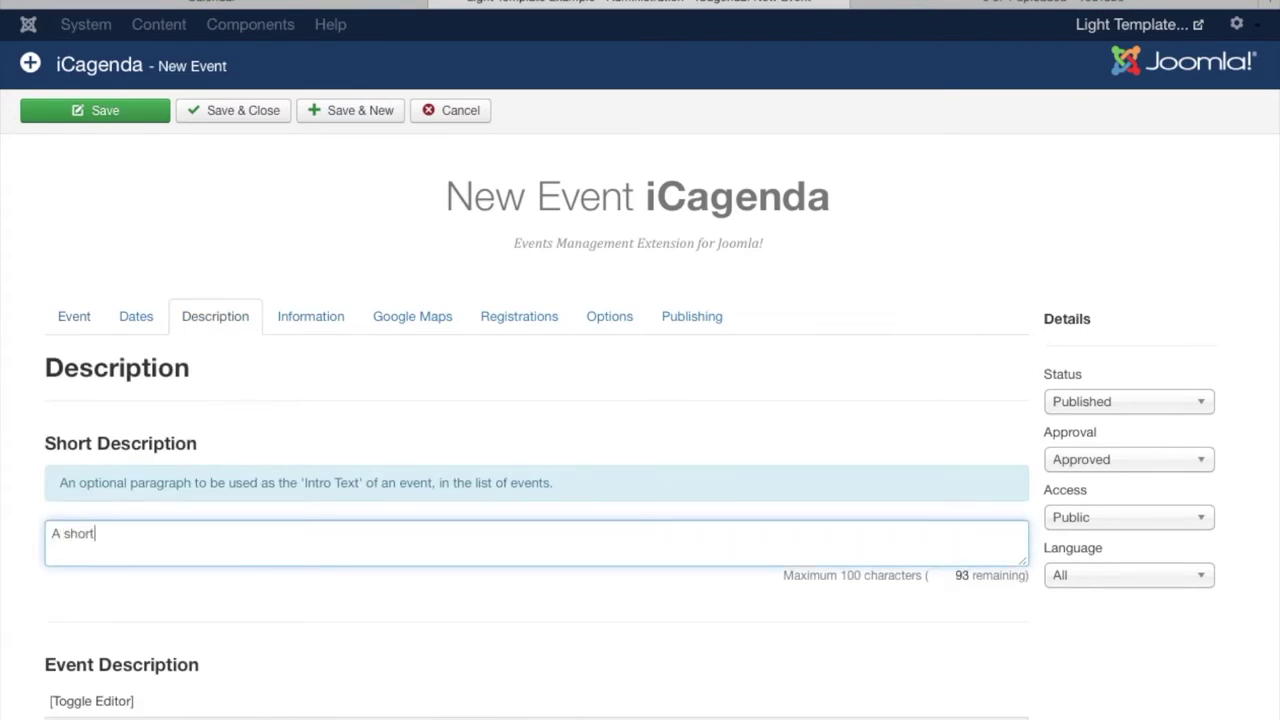
pyautogui.write(' service of carols a')
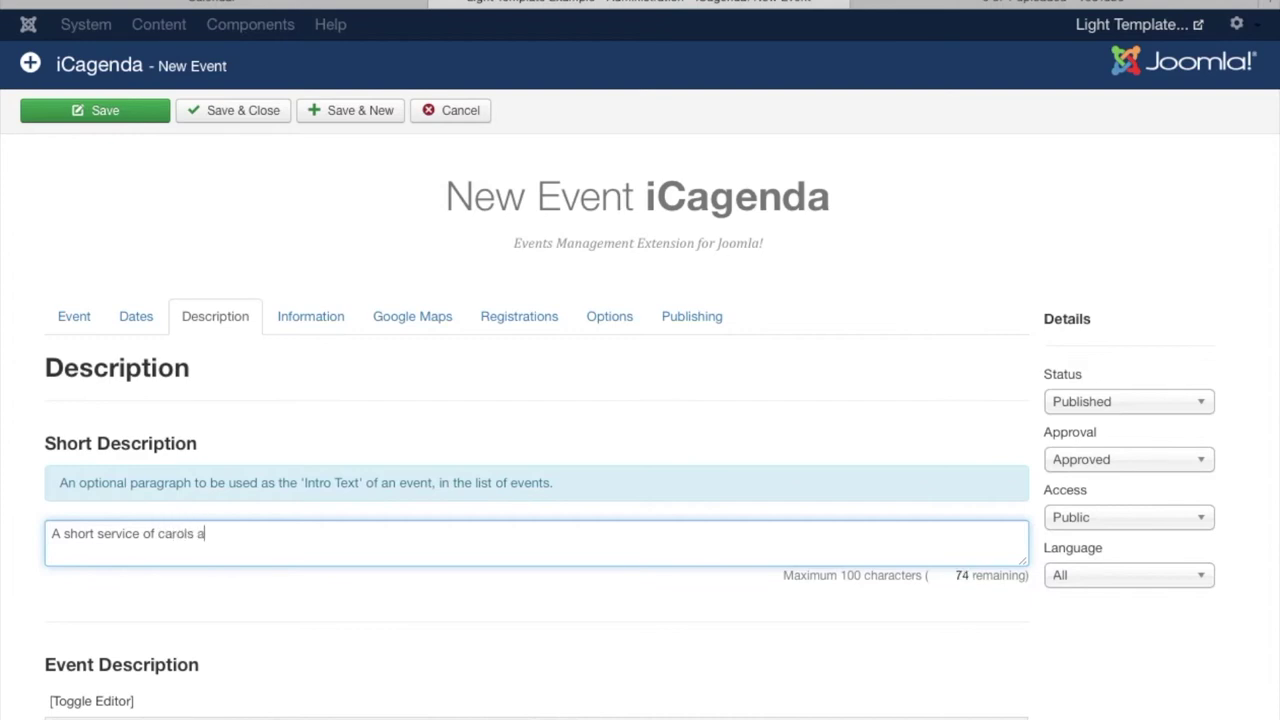
pyautogui.write('nd a')
pyautogui.press('BackSpace')
pyautogui.write('candles.')
# Set the new event's single date to 2015-12-11 at 19:00 and validate it
pyautogui.click(138, 318)
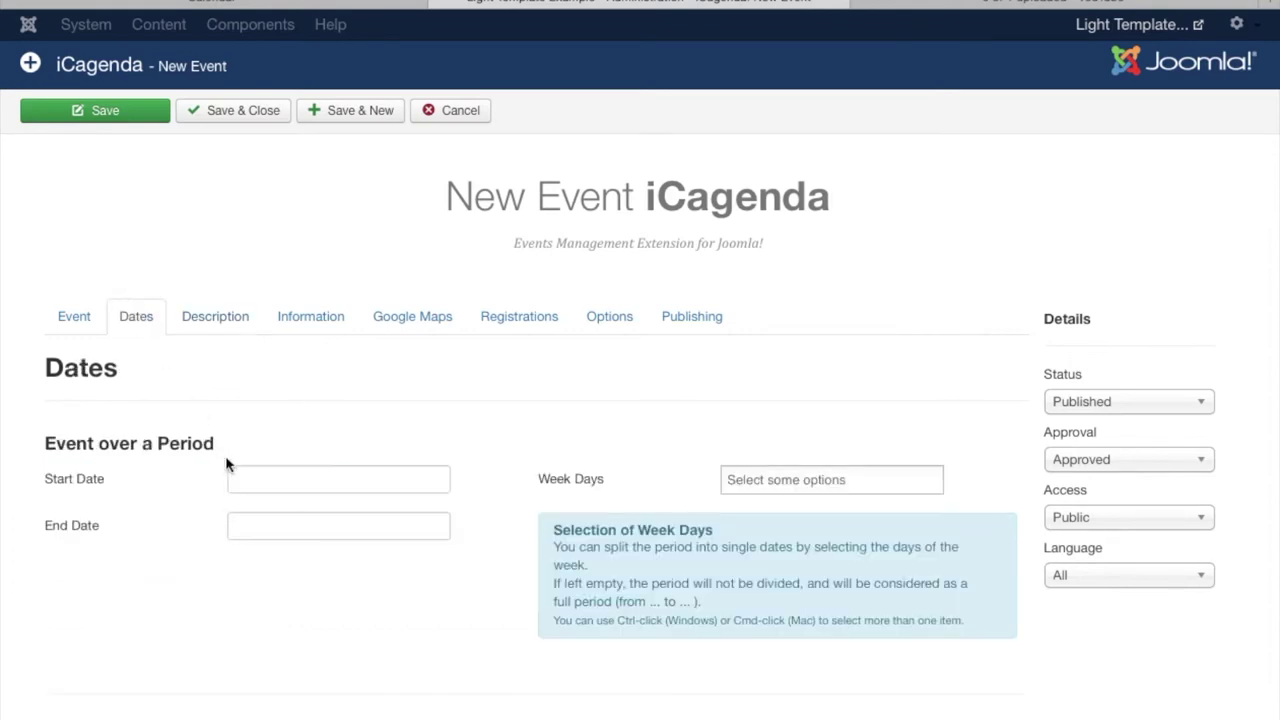
pyautogui.scroll(-5, 466, 576)
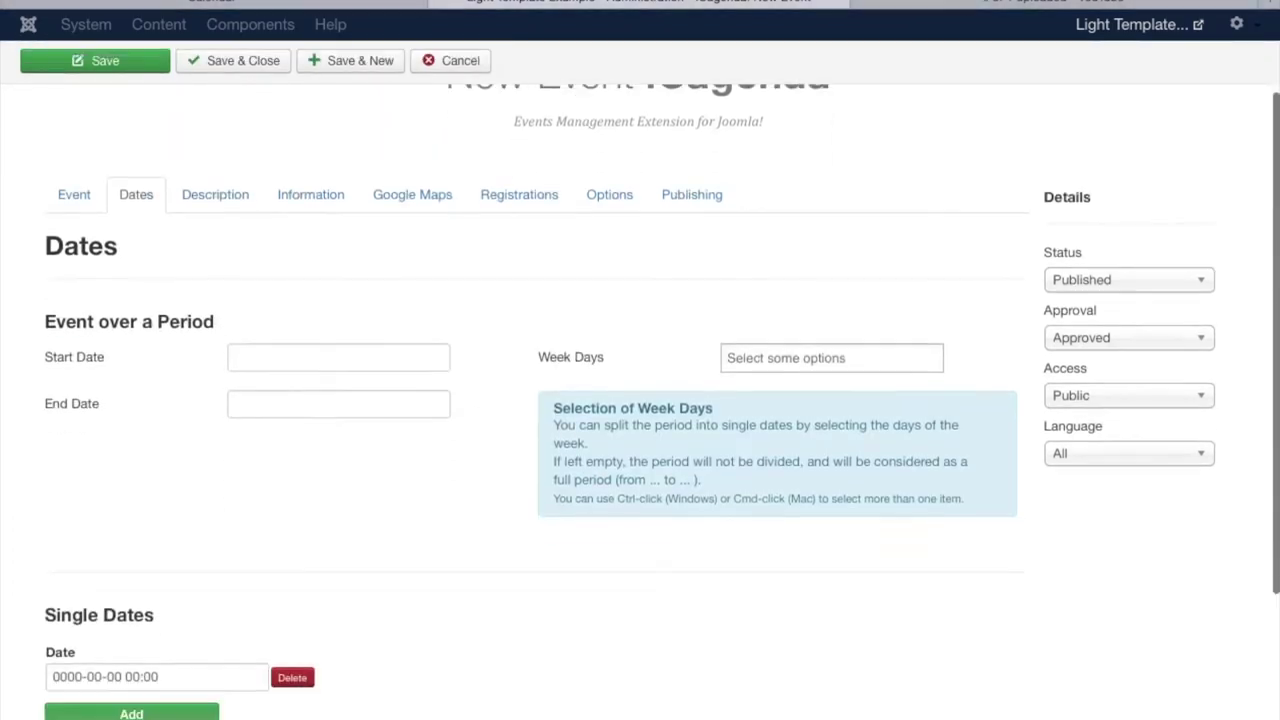
pyautogui.click(181, 504)
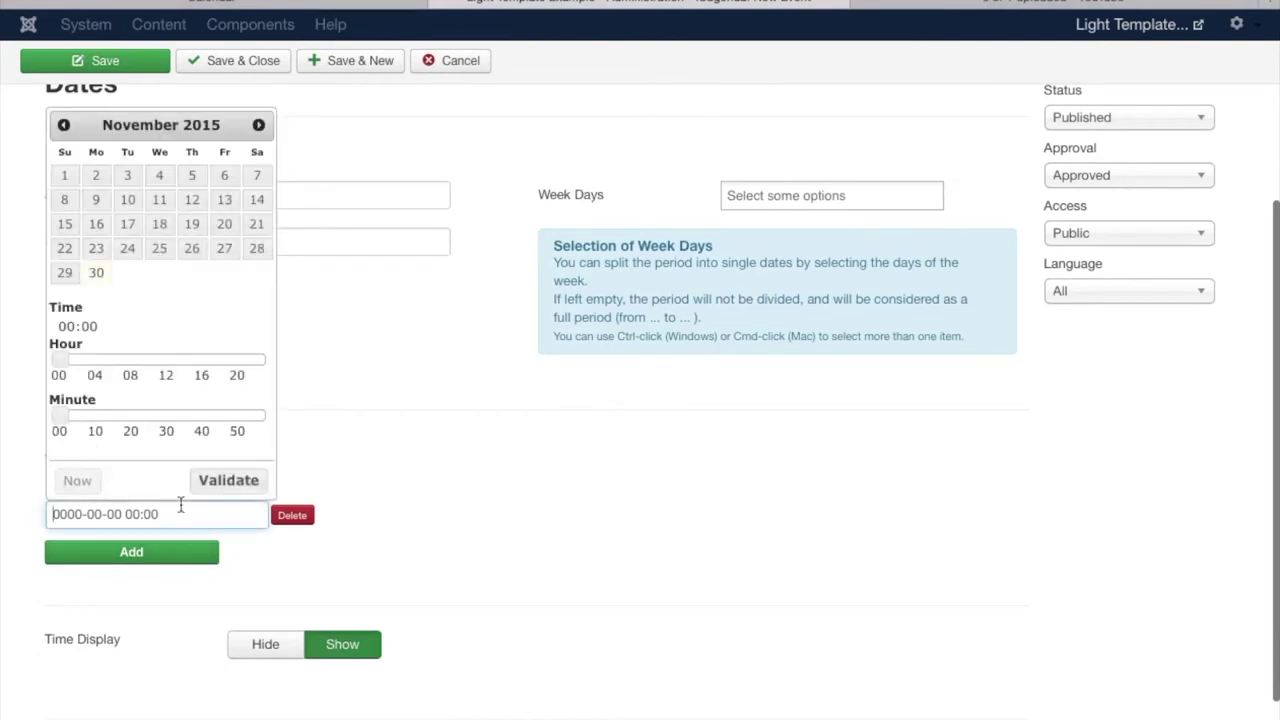
pyautogui.click(259, 126)
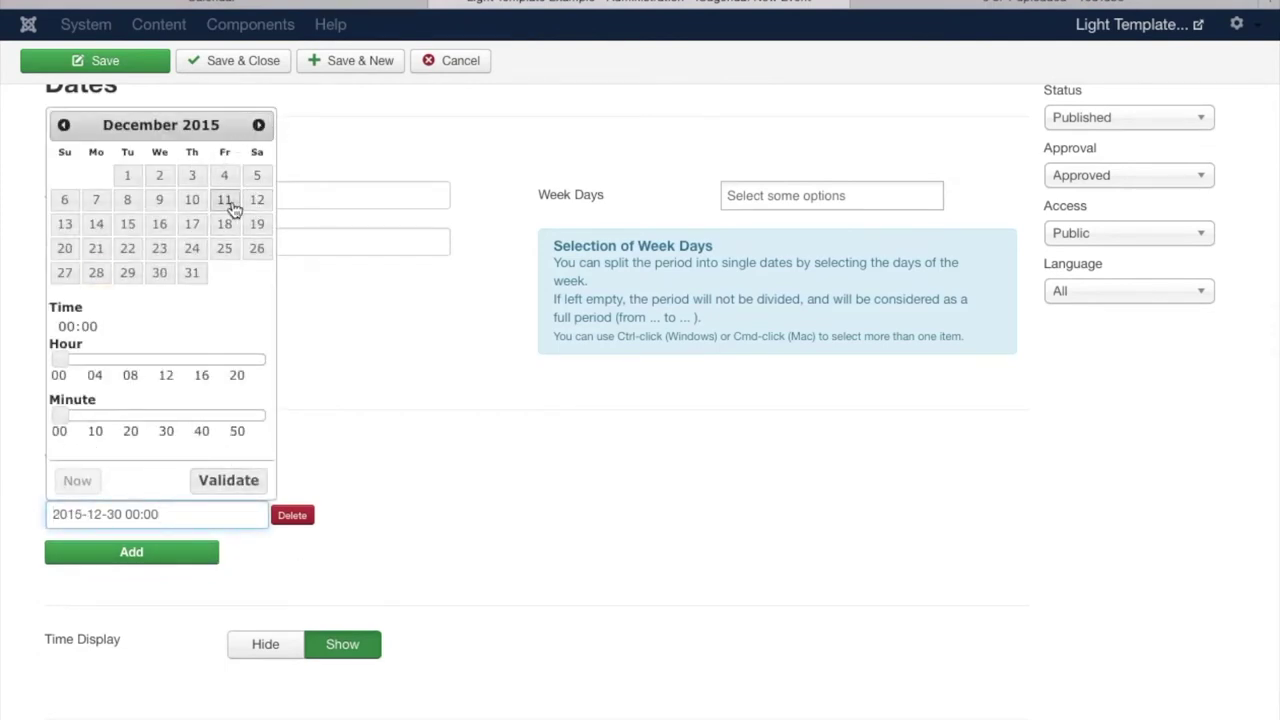
pyautogui.click(229, 205)
pyautogui.click(218, 361)
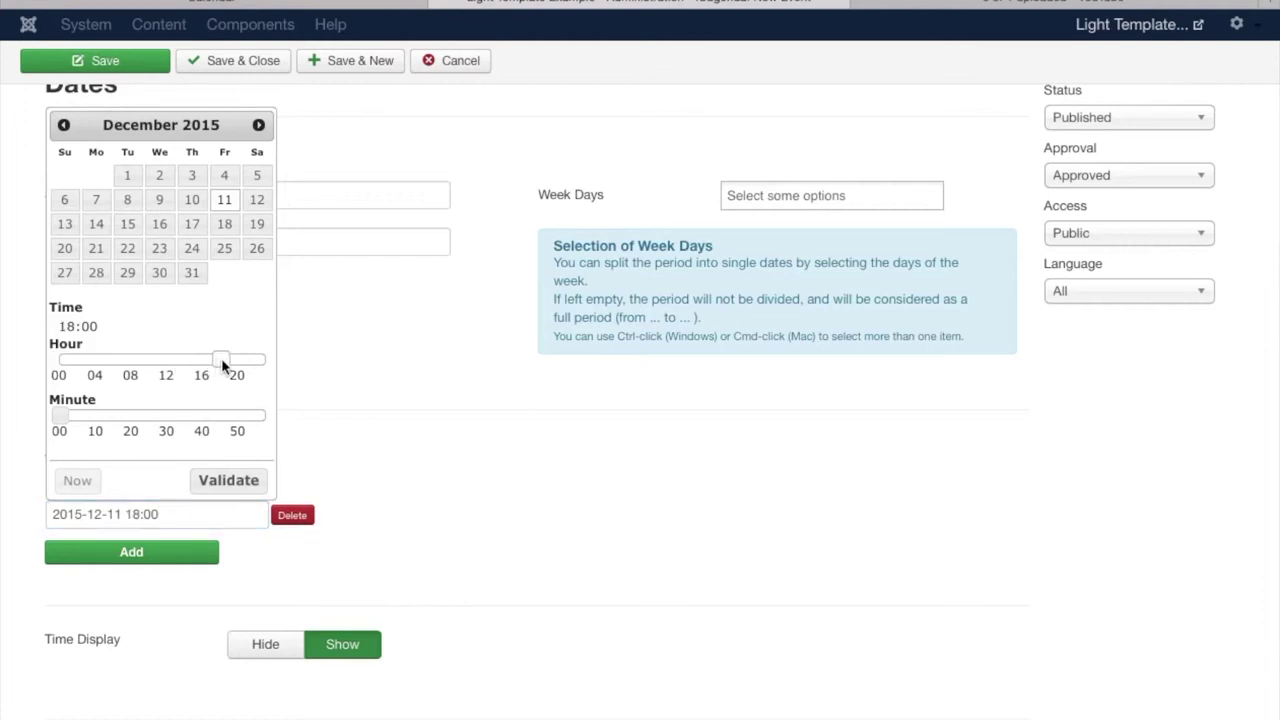
pyautogui.moveTo(220, 364); pyautogui.dragTo(227, 368)
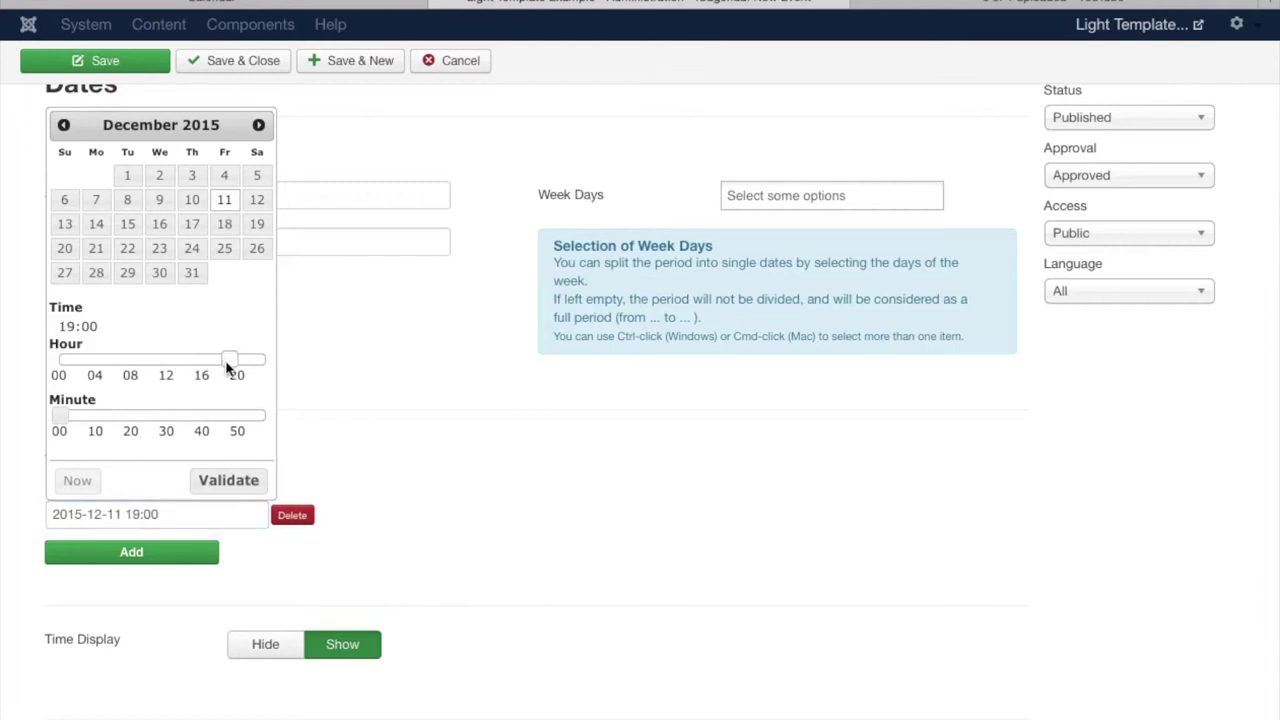
pyautogui.click(238, 479)
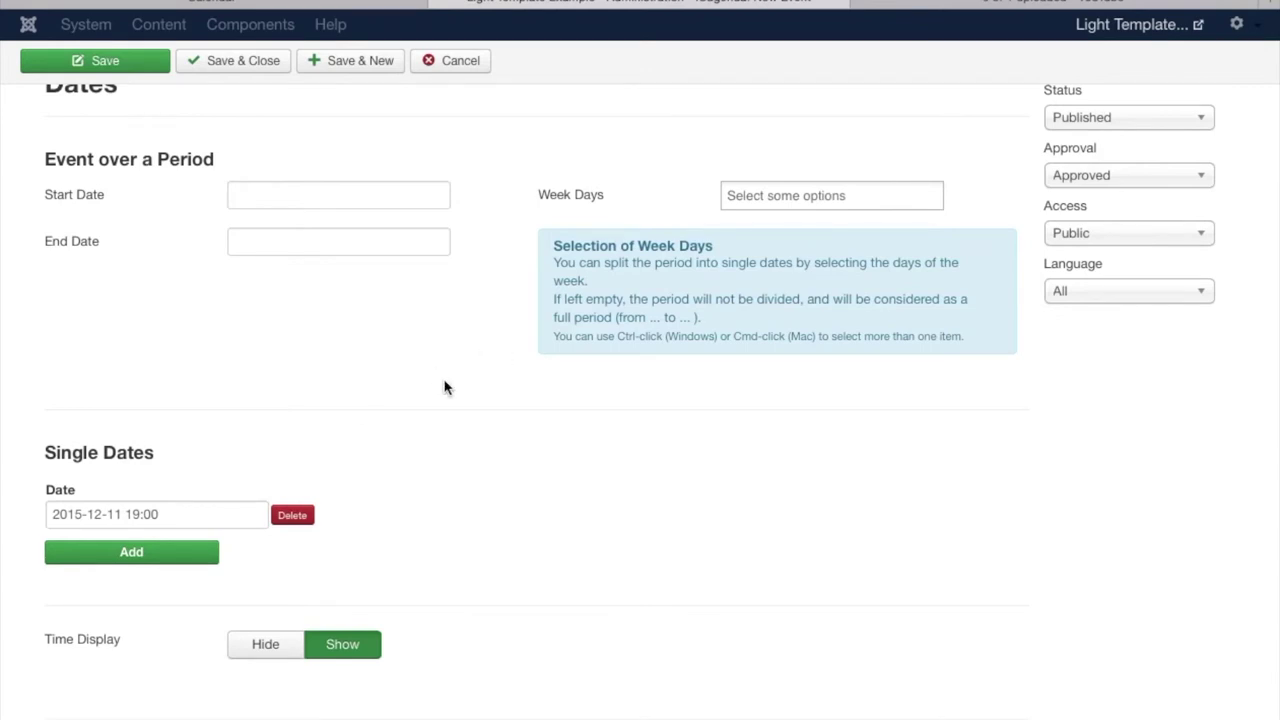
# Try to save and close the new Advent Carol Service event
pyautogui.scroll(-2, 445, 388)
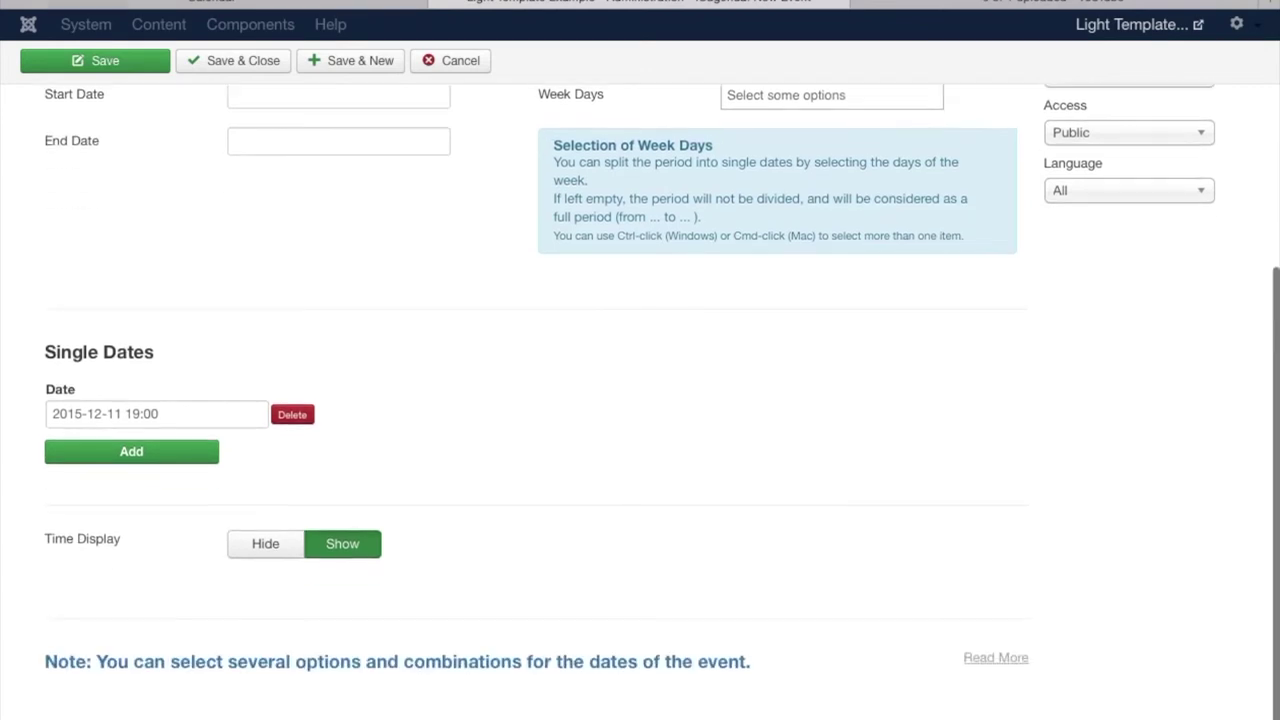
pyautogui.scroll(3, 445, 388)
pyautogui.scroll(3, 523, 294)
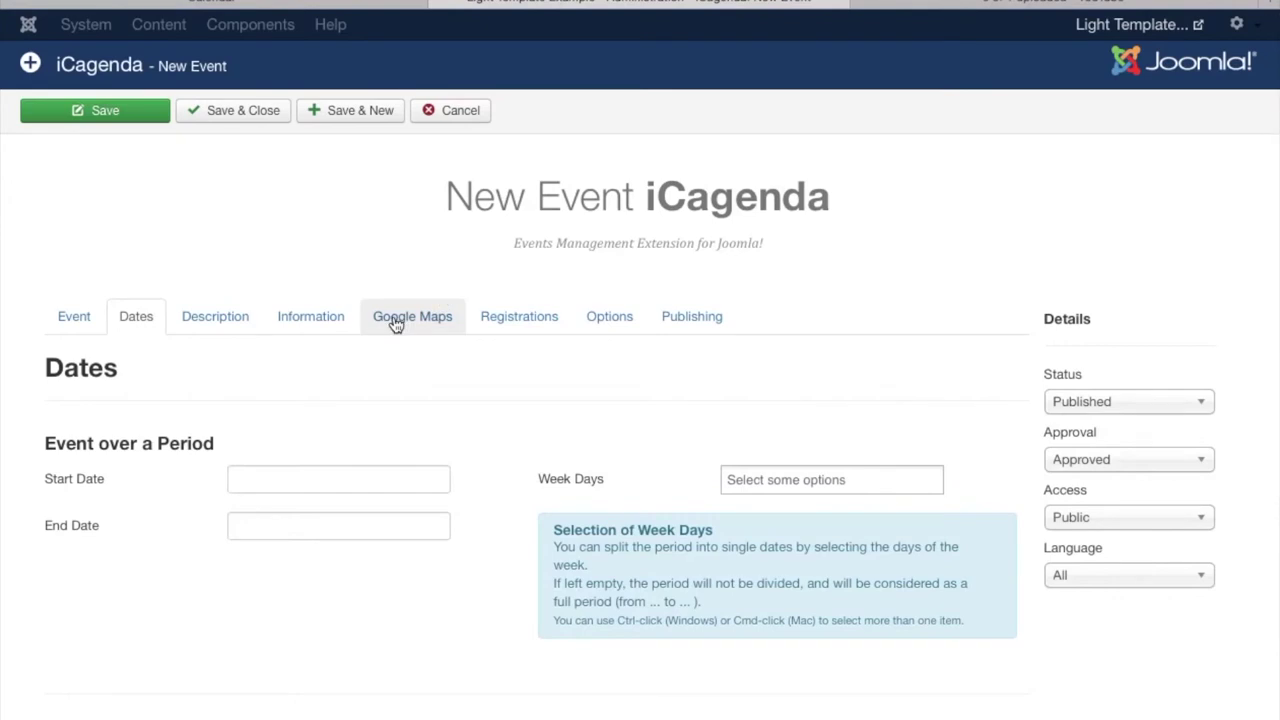
pyautogui.click(250, 120)
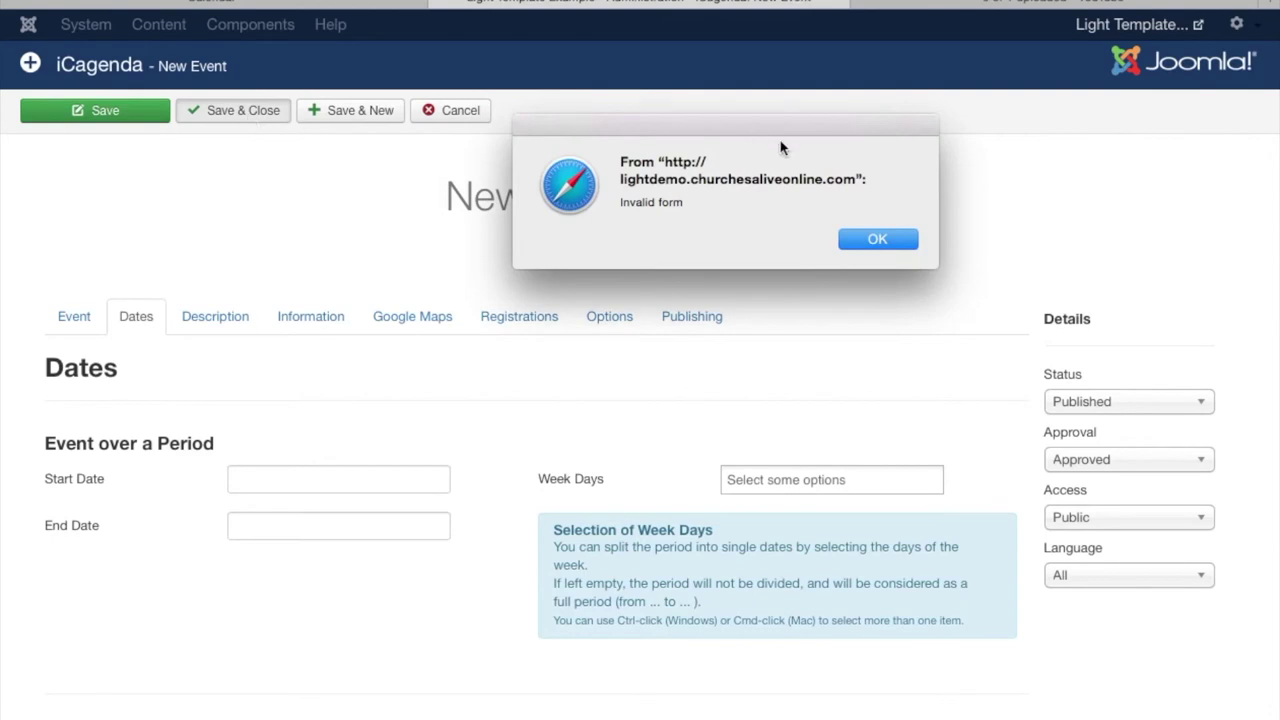
pyautogui.click(883, 243)
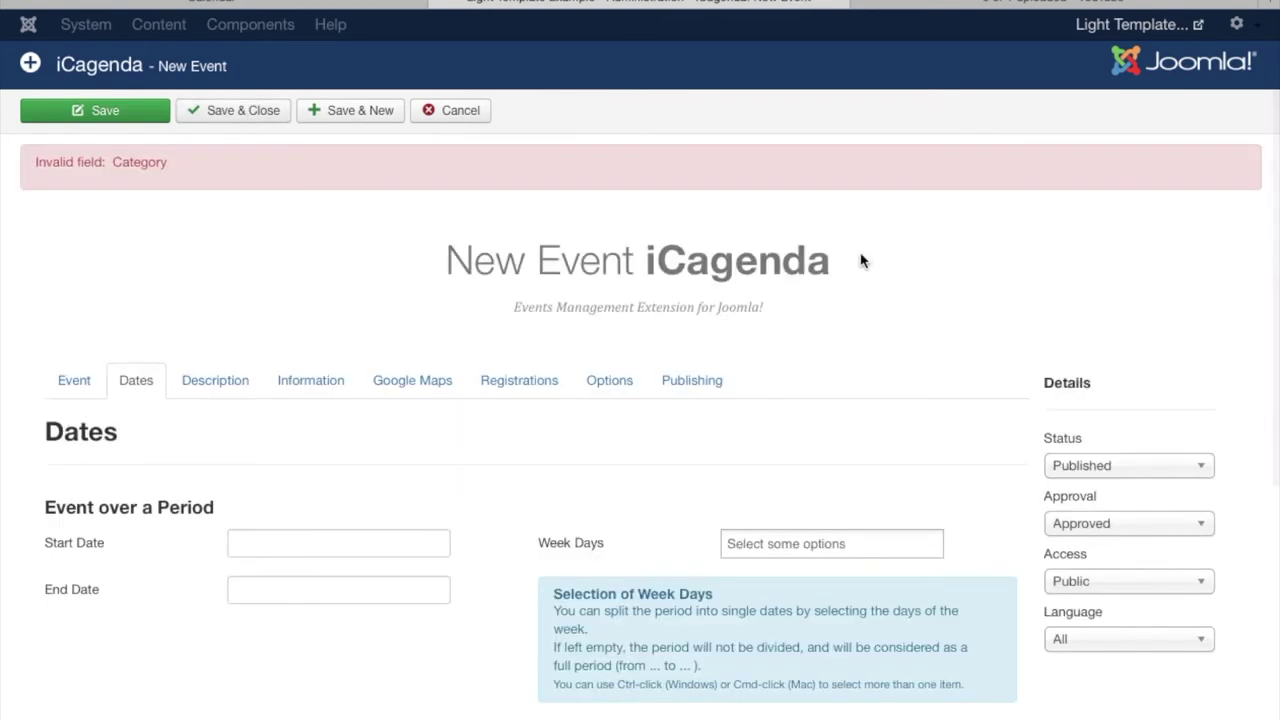
# Assign the Advent Carol Service event to the Services category, and save and close it
pyautogui.click(84, 386)
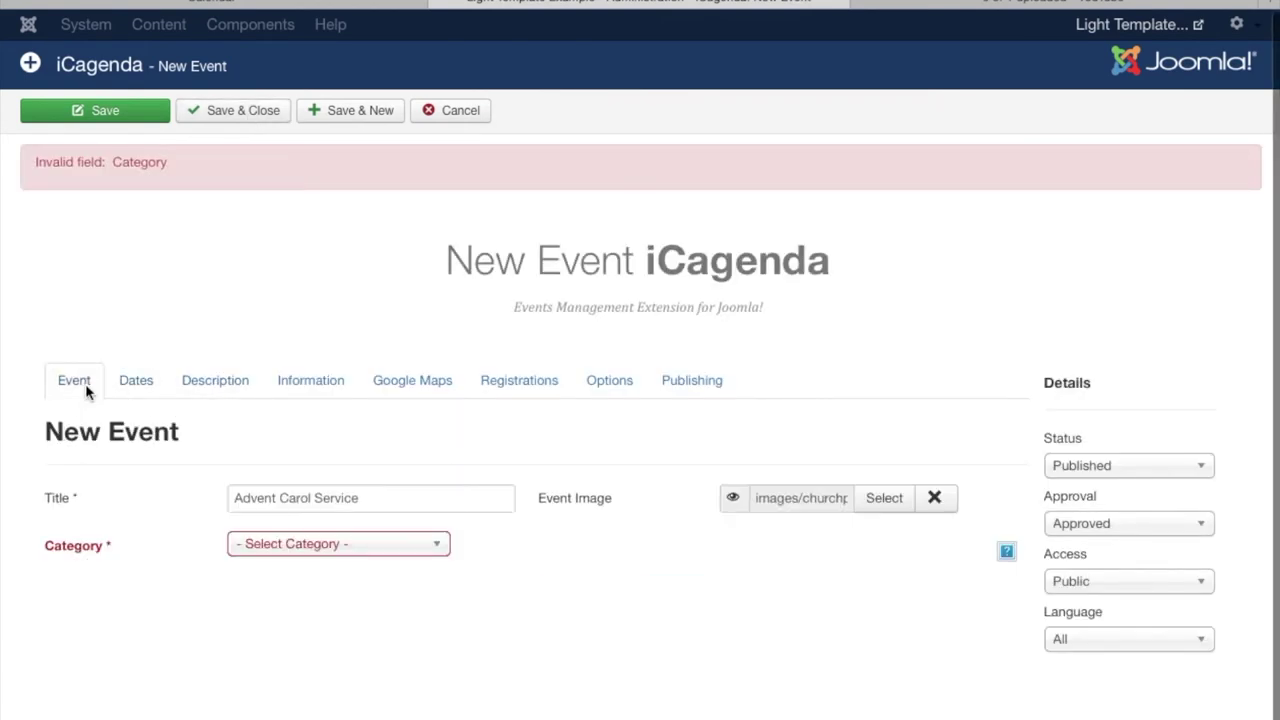
pyautogui.click(282, 546)
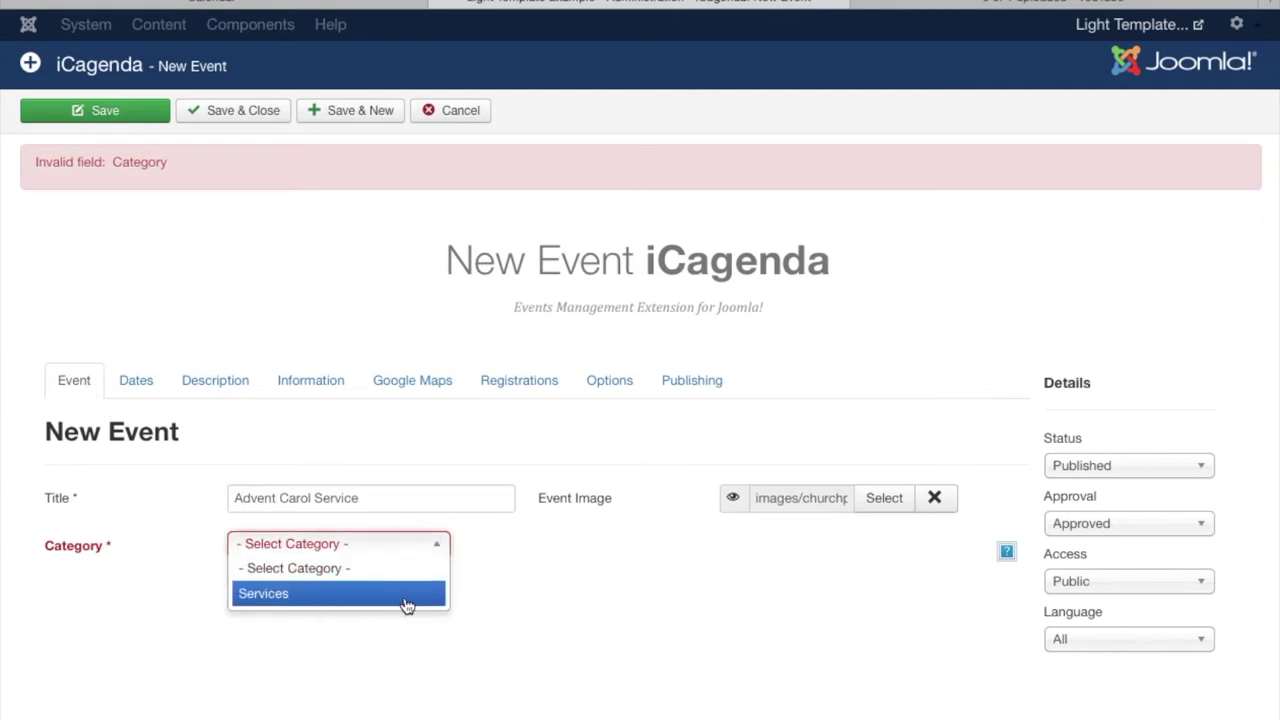
pyautogui.click(352, 599)
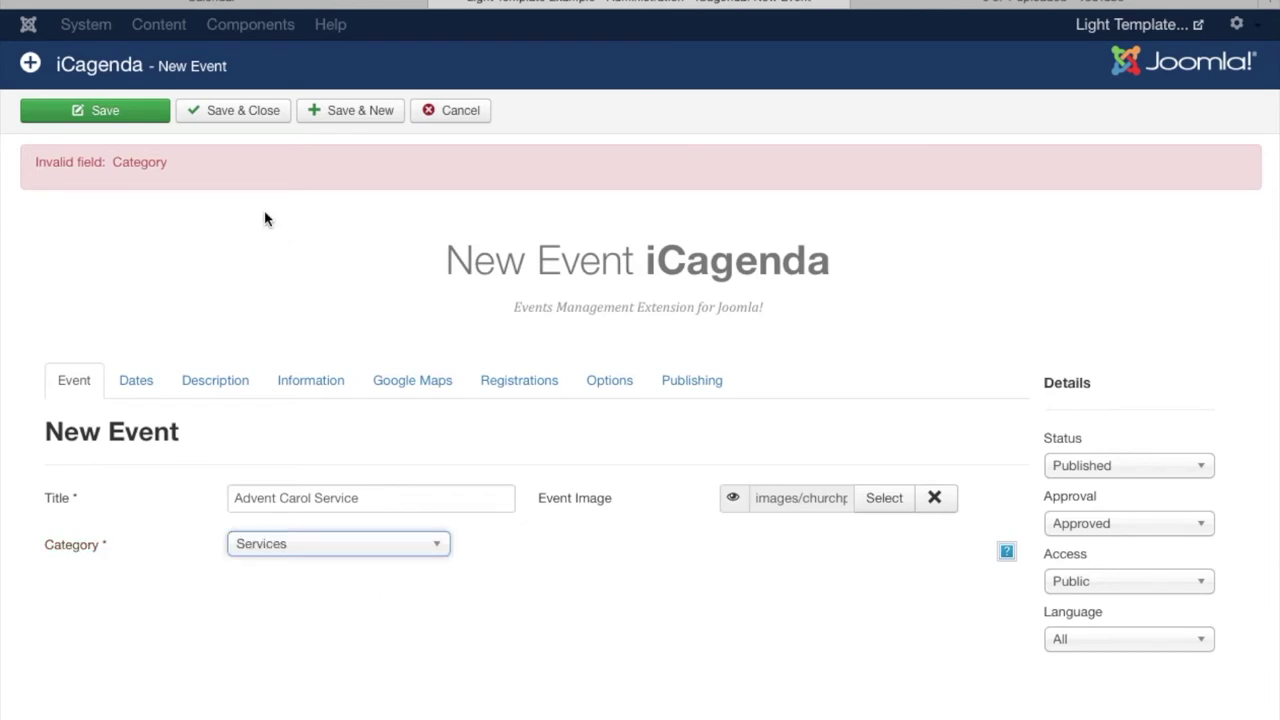
pyautogui.click(245, 112)
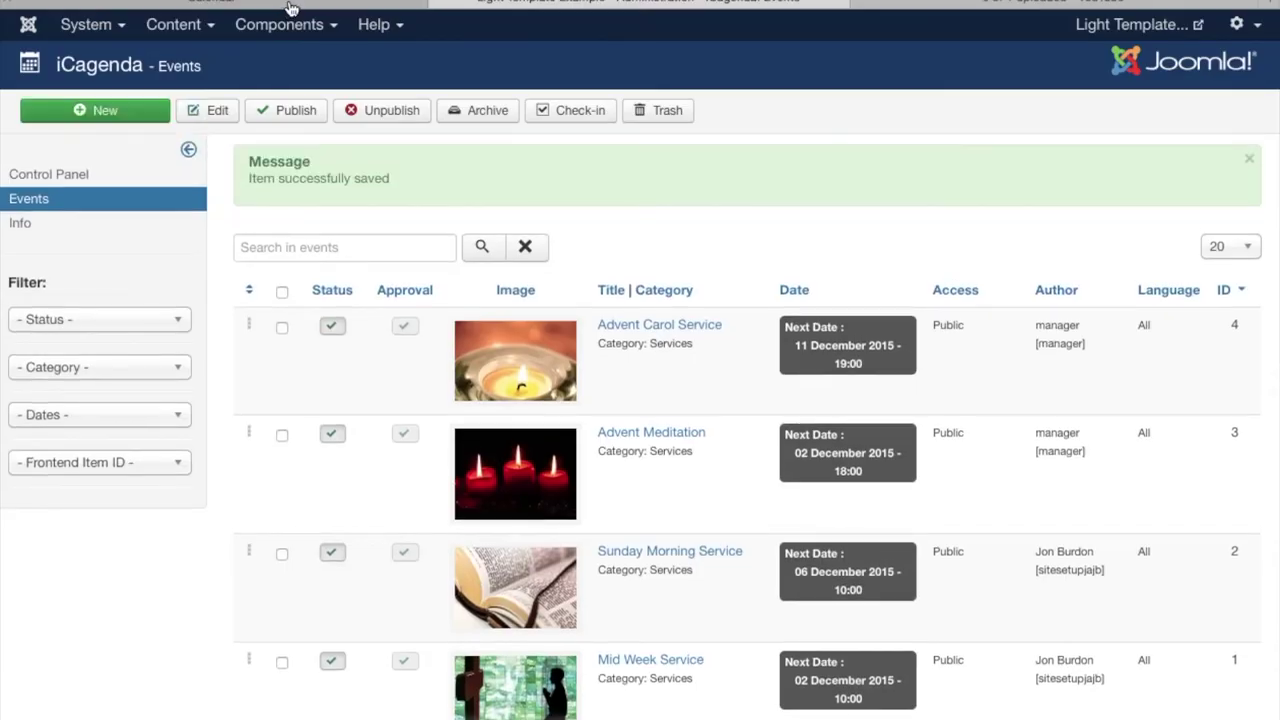
# Switch to the public website's Calendar page, refresh it, and look through the upcoming events for the Advent Carol Service
pyautogui.click(285, 6)
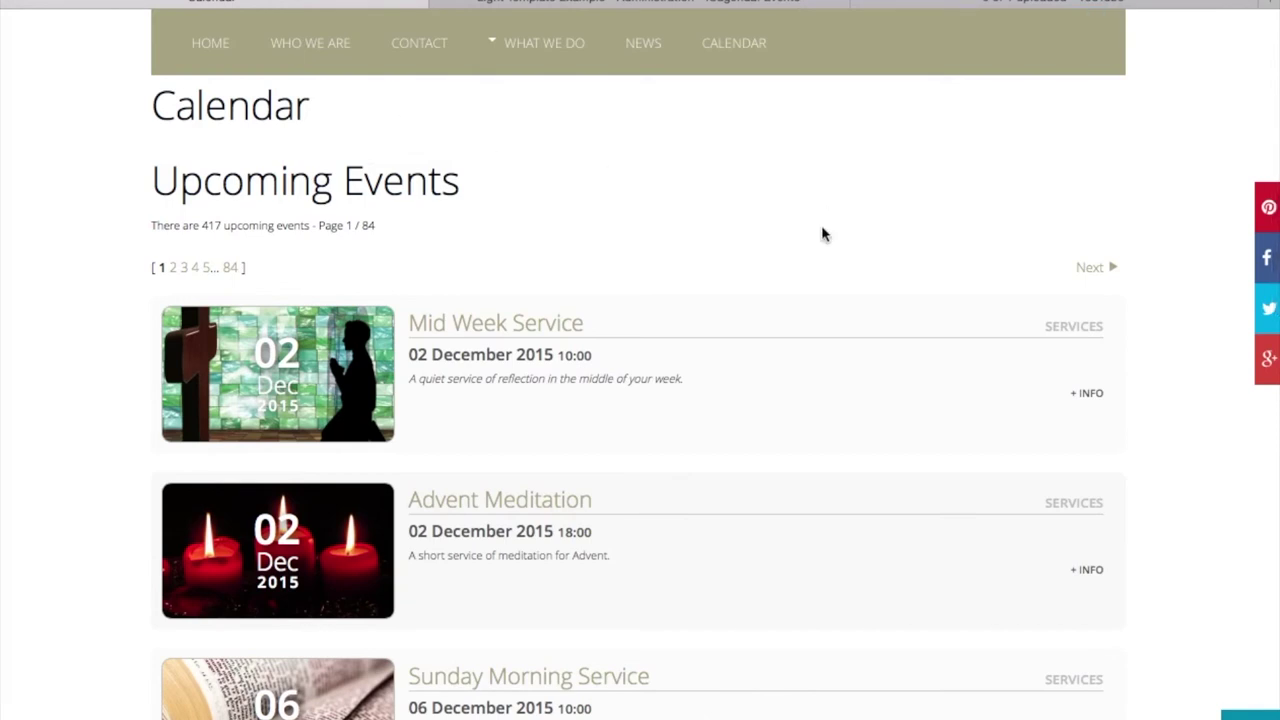
pyautogui.hotkey('ctrl', 'r')
pyautogui.scroll(-2, 821, 233)
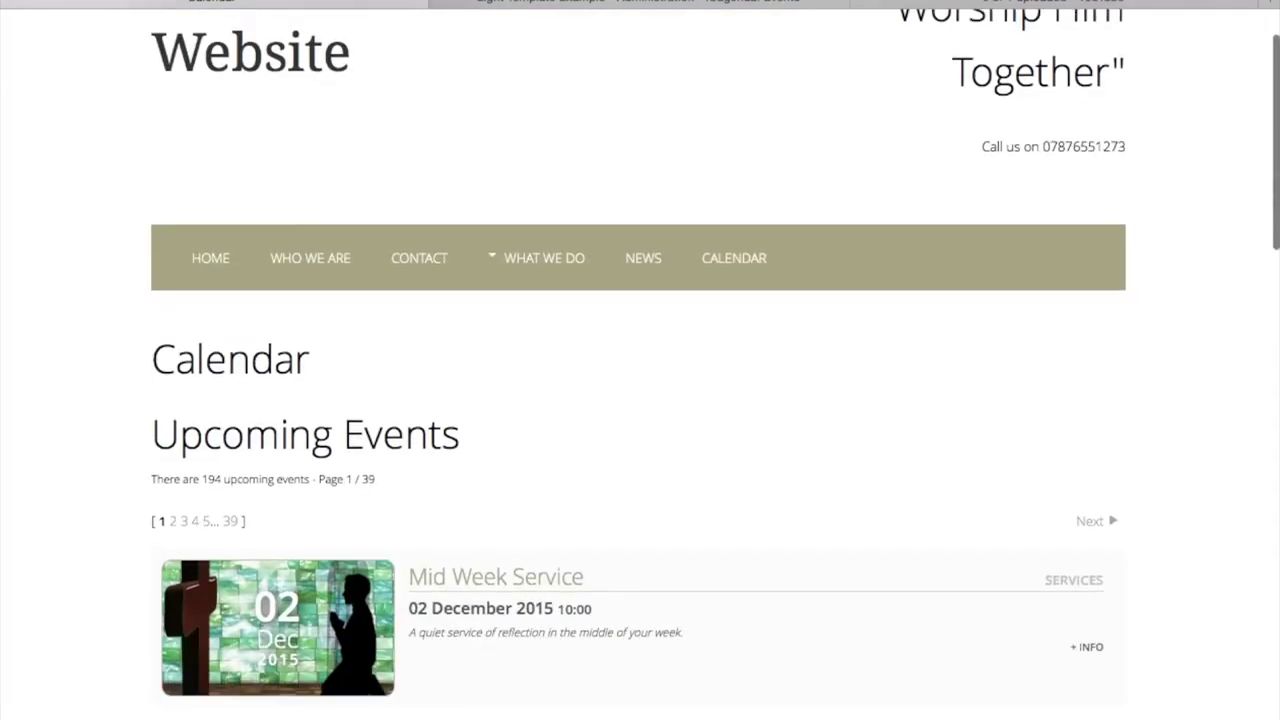
pyautogui.scroll(-8, 640, 400)
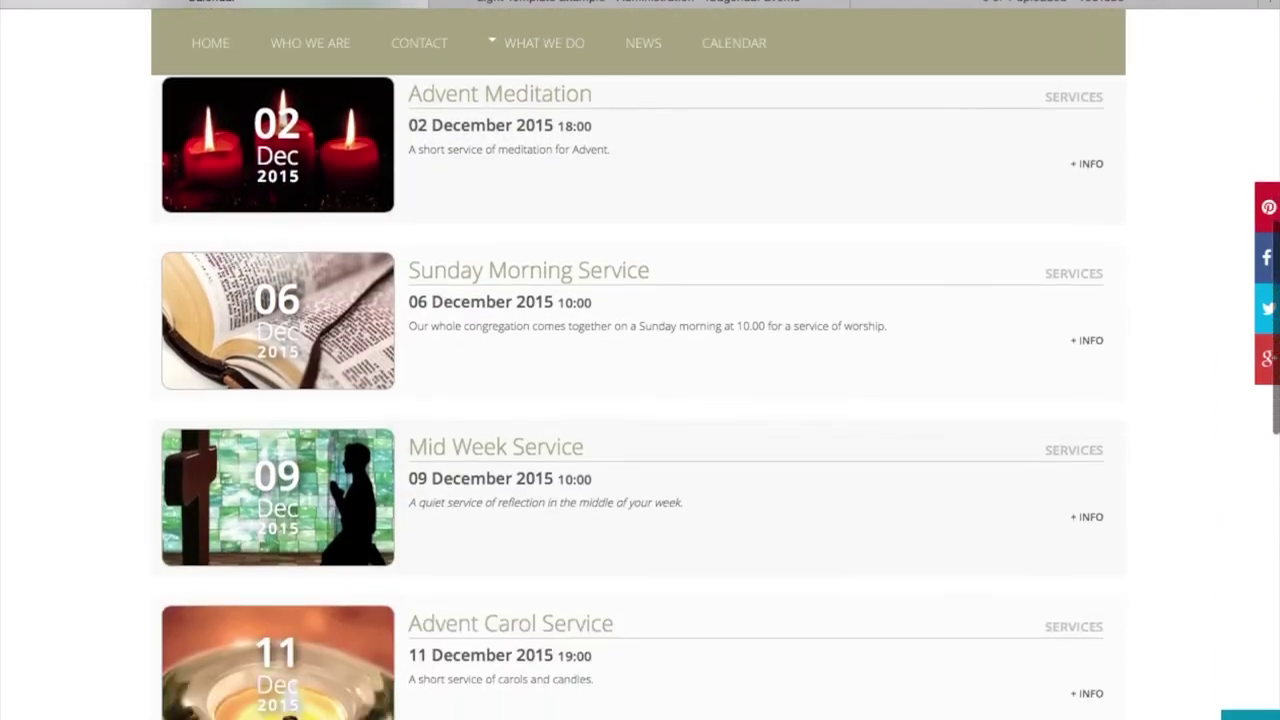
pyautogui.scroll(-2, 640, 400)
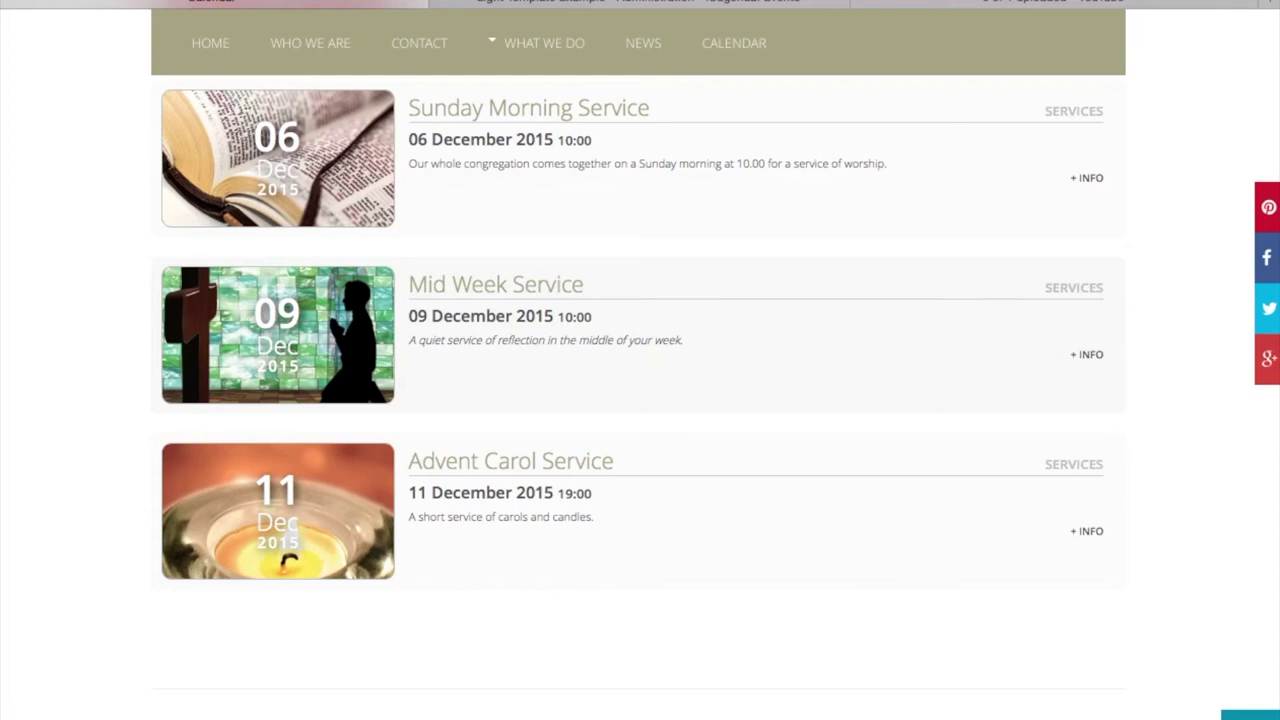
pyautogui.scroll(7, 640, 400)
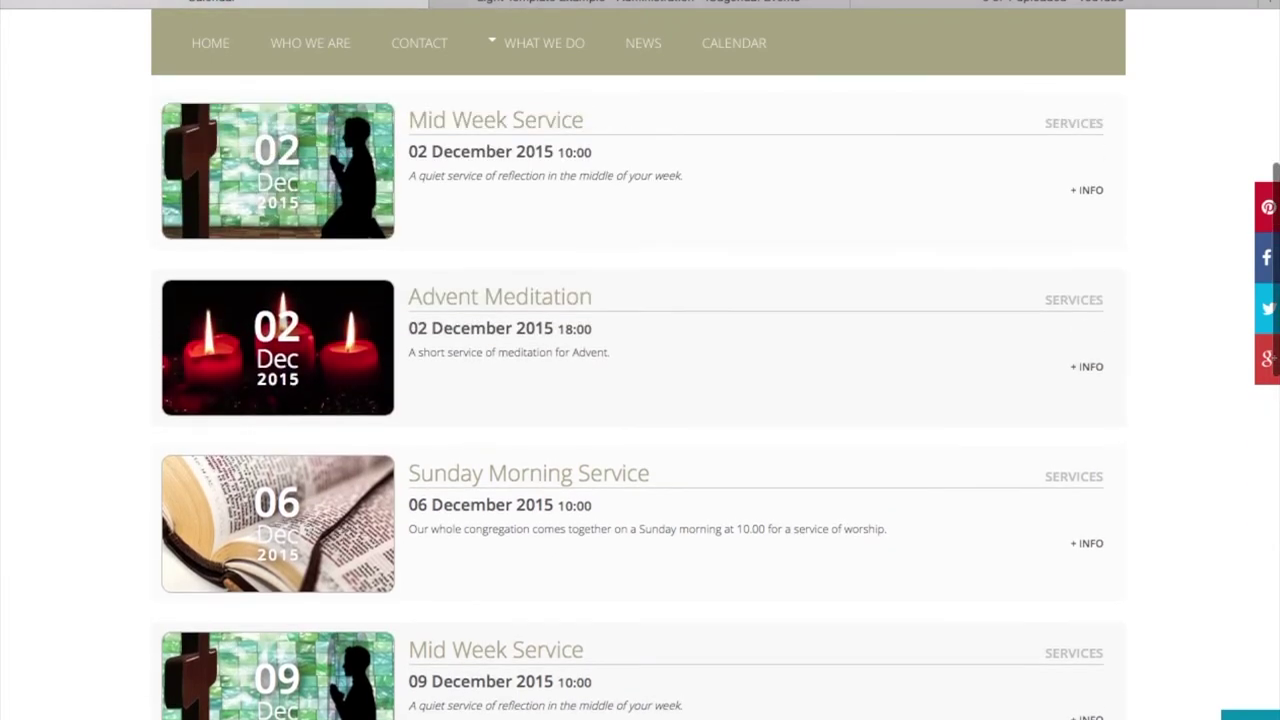
pyautogui.scroll(3, 640, 400)
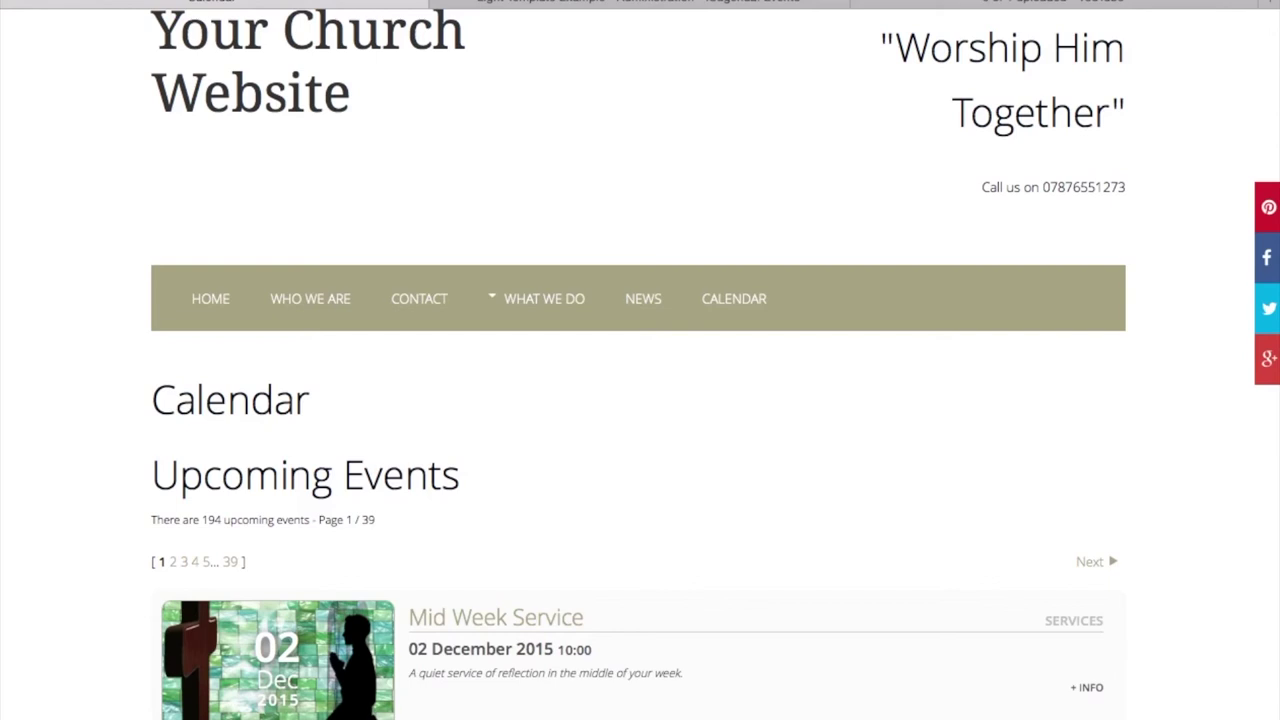
# Return to the Joomla administration, review the single dates of the Sunday Morning Service event, and save and close it
pyautogui.click(670, 5)
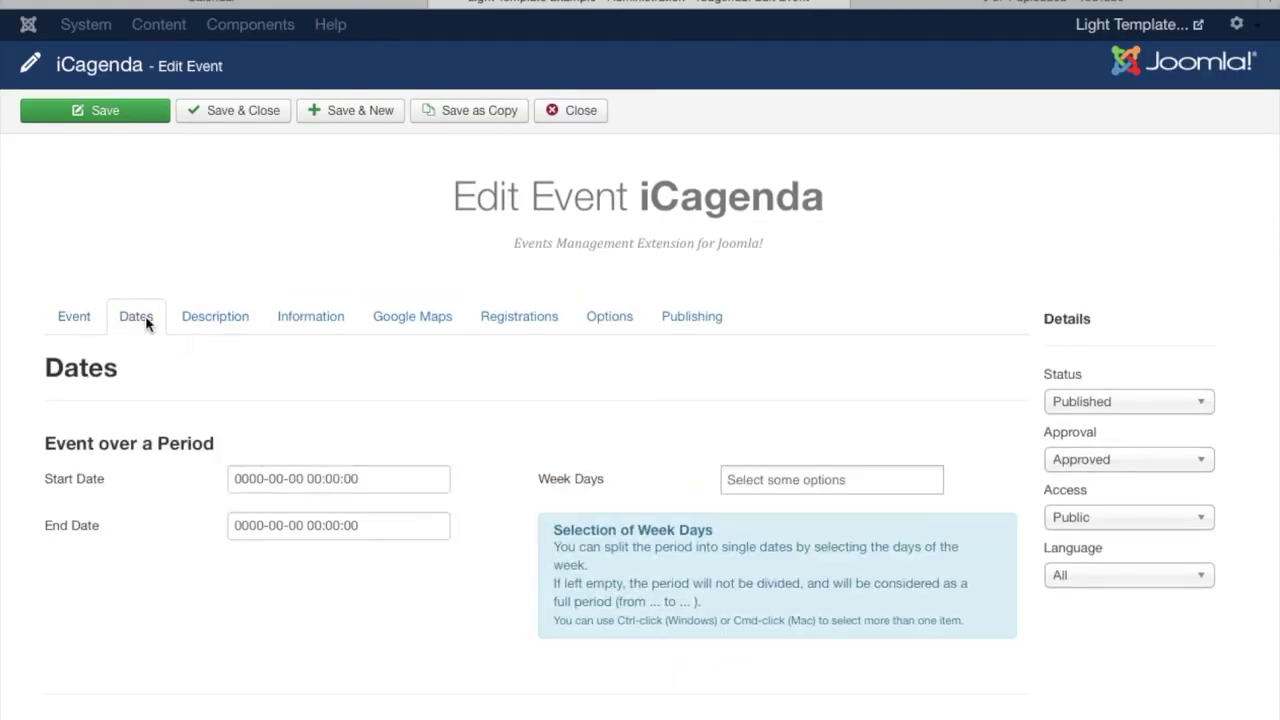
pyautogui.scroll(-5, 145, 315)
pyautogui.scroll(-1, 294, 540)
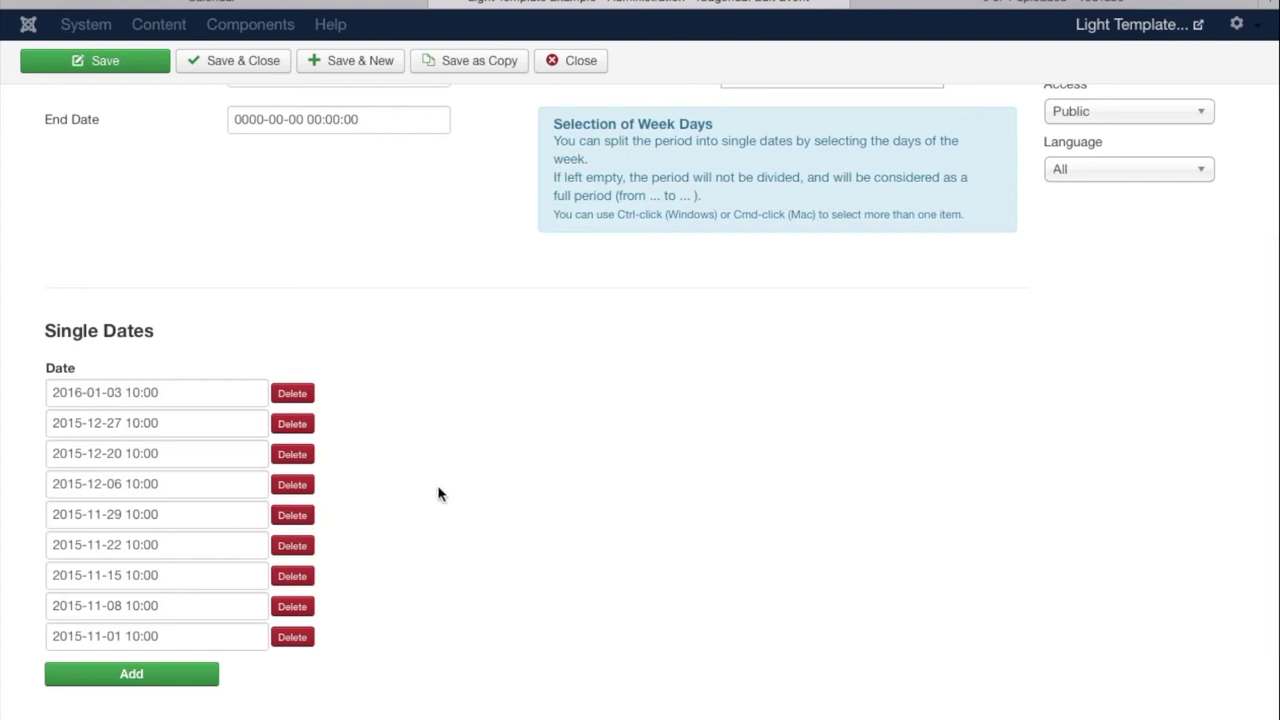
pyautogui.scroll(5, 438, 494)
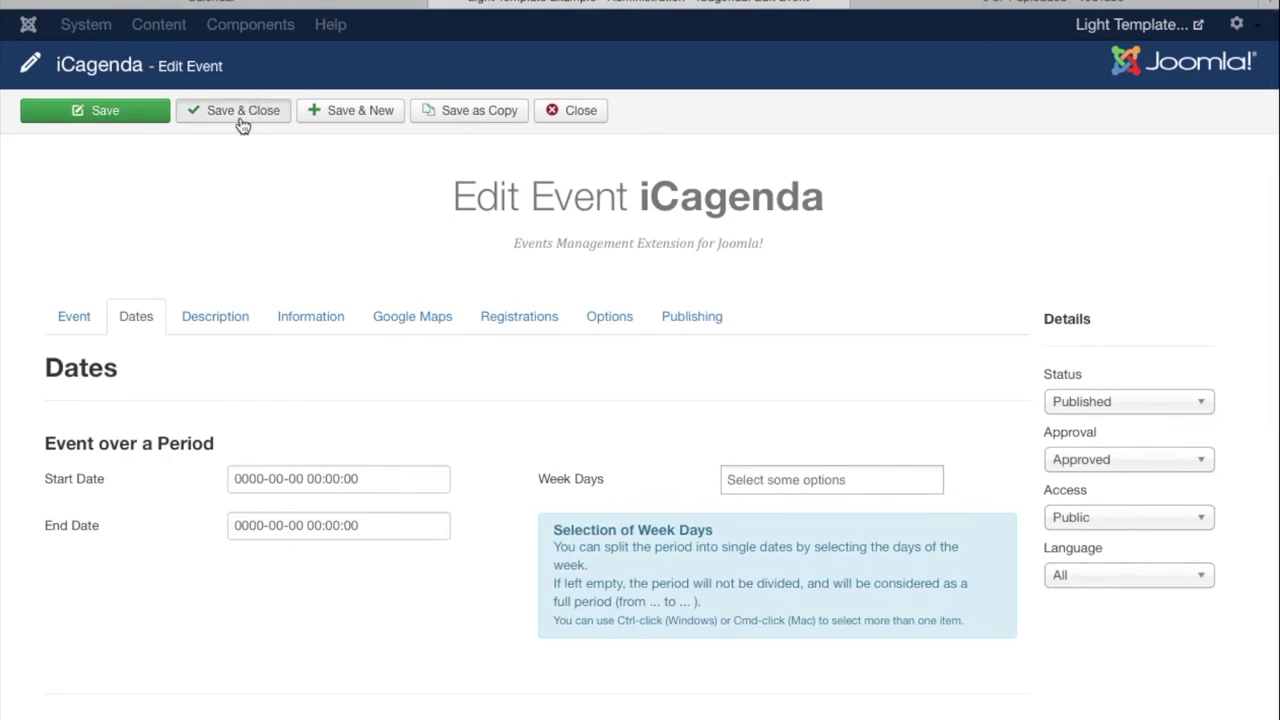
# Switch to the public website's Home page and examine its calendar and the list of coming events
pyautogui.click(330, 5)
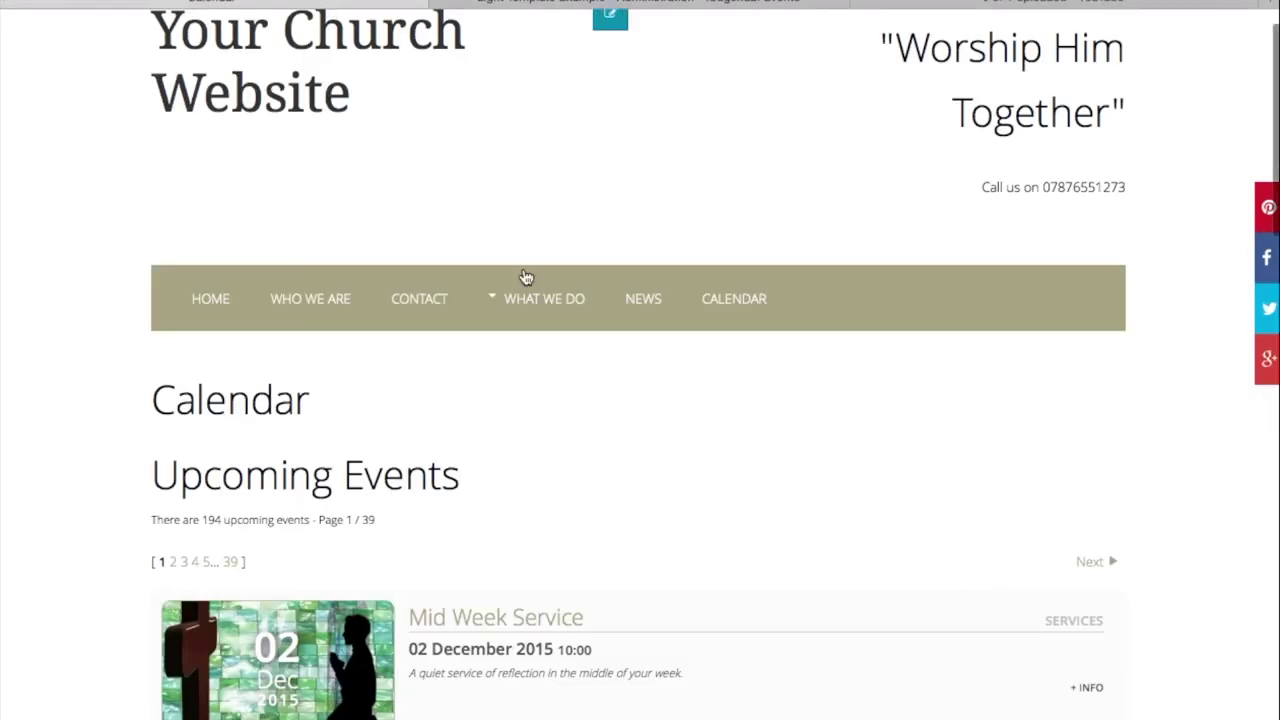
pyautogui.moveTo(544, 298)
pyautogui.scroll(-1, 544, 330)
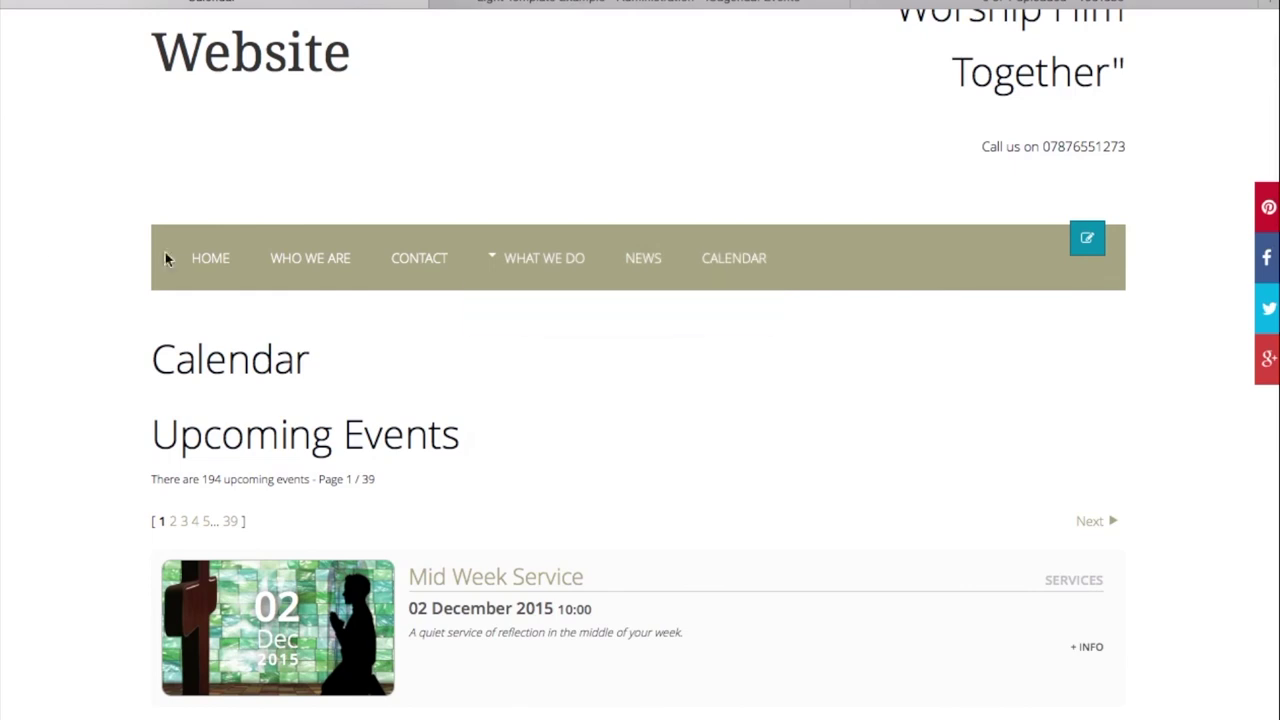
pyautogui.click(211, 260)
pyautogui.scroll(-5, 214, 269)
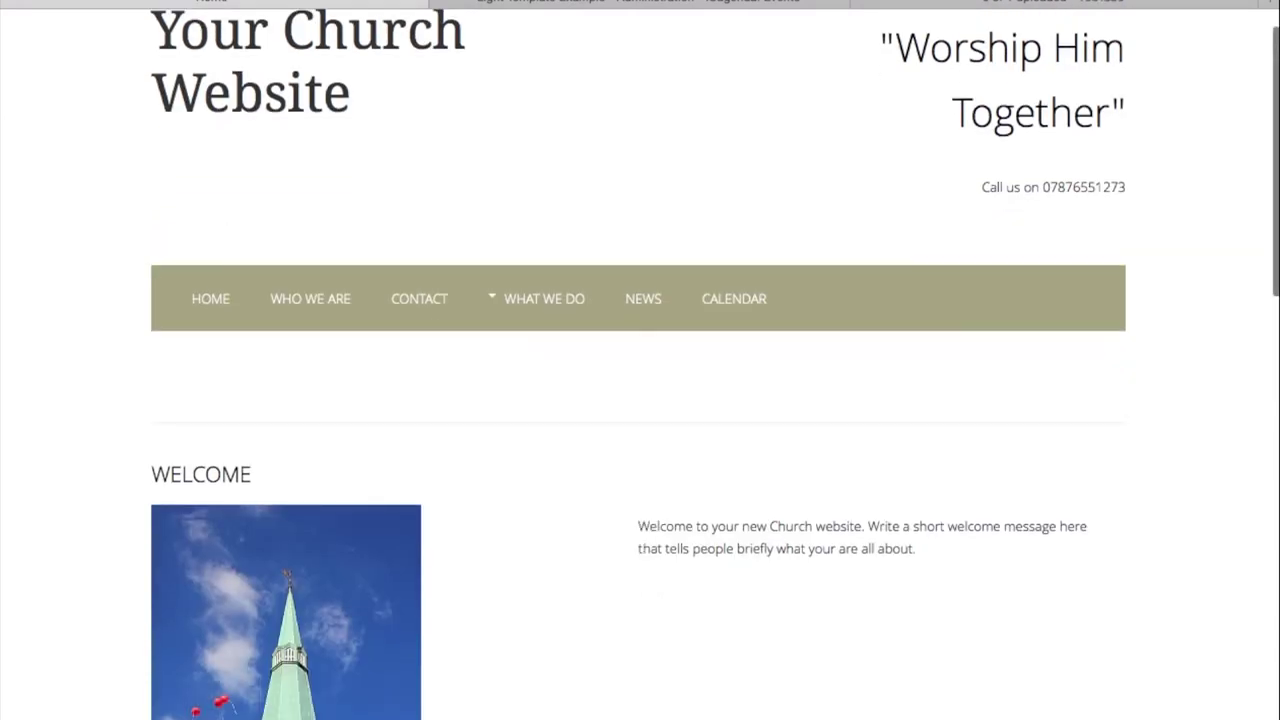
pyautogui.scroll(-5, 711, 170)
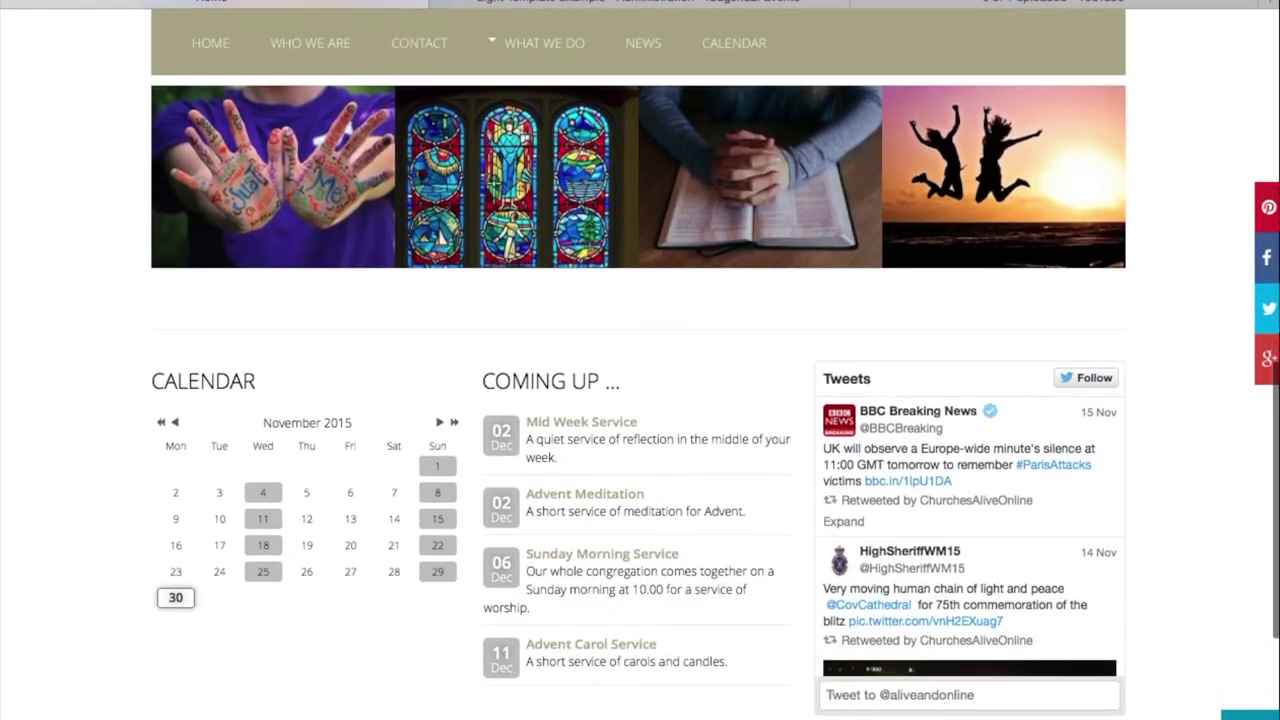